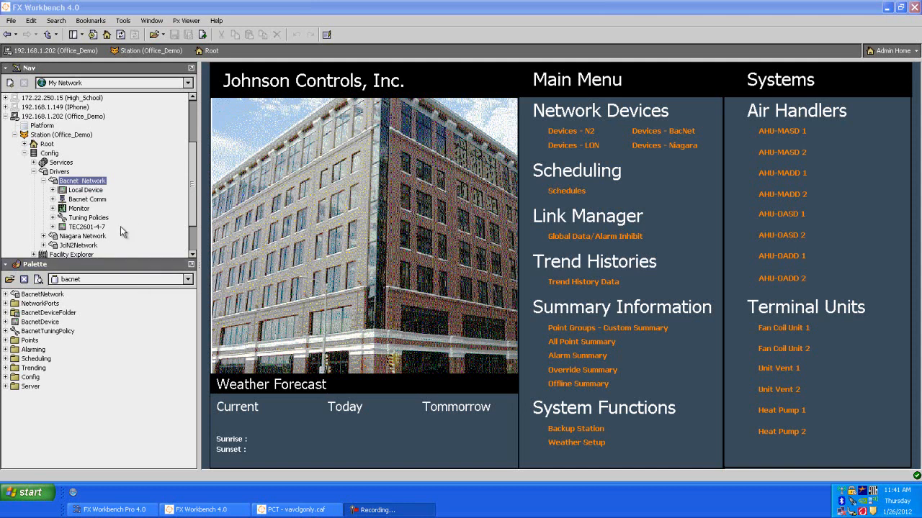
Step: Open the Bacnet Device Manager for the Bacnet Network and discover devices using the default discovery limits and networks
right_click(98, 185)
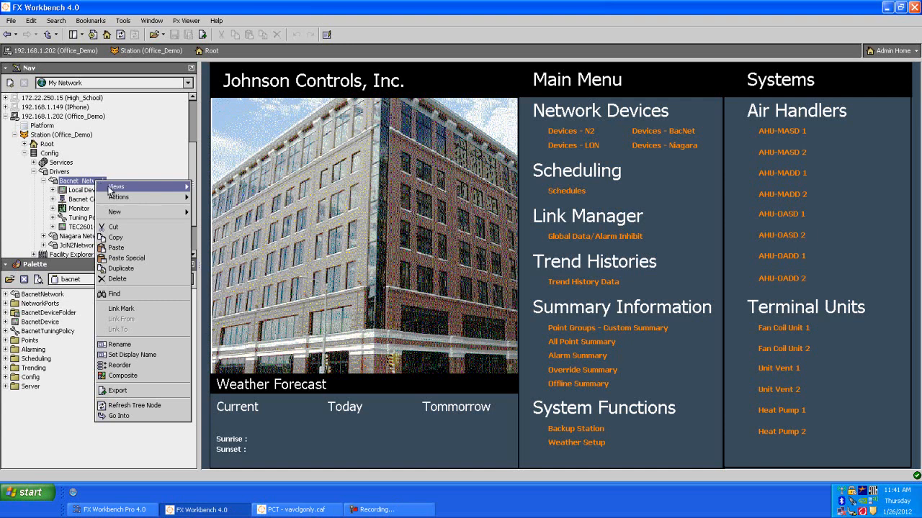
mouse_move(115, 193)
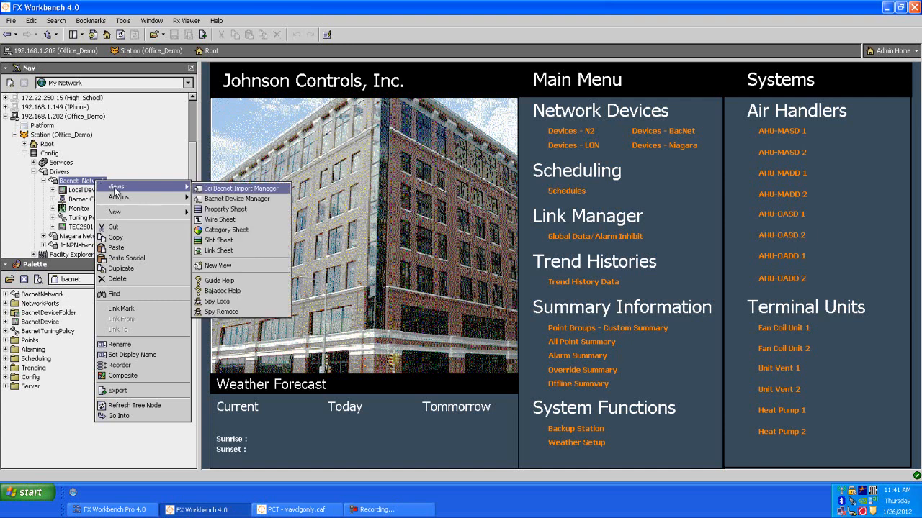
click(221, 198)
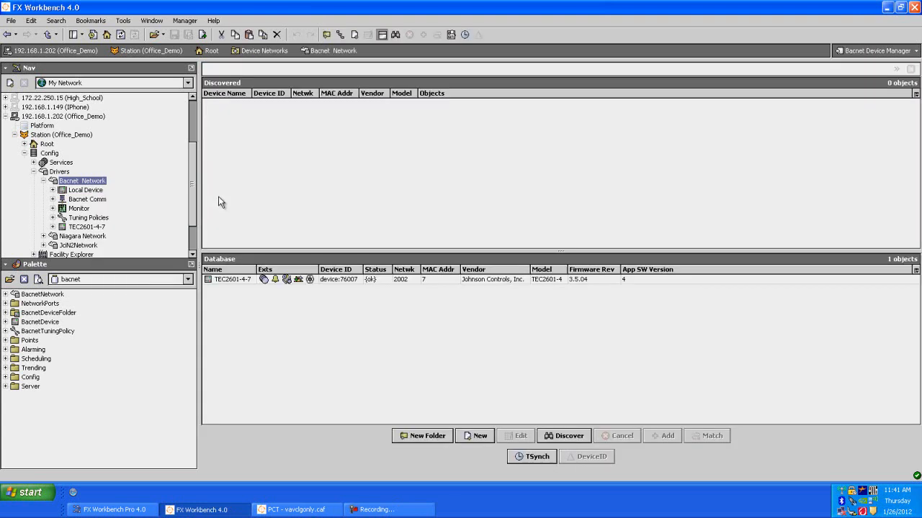
click(576, 440)
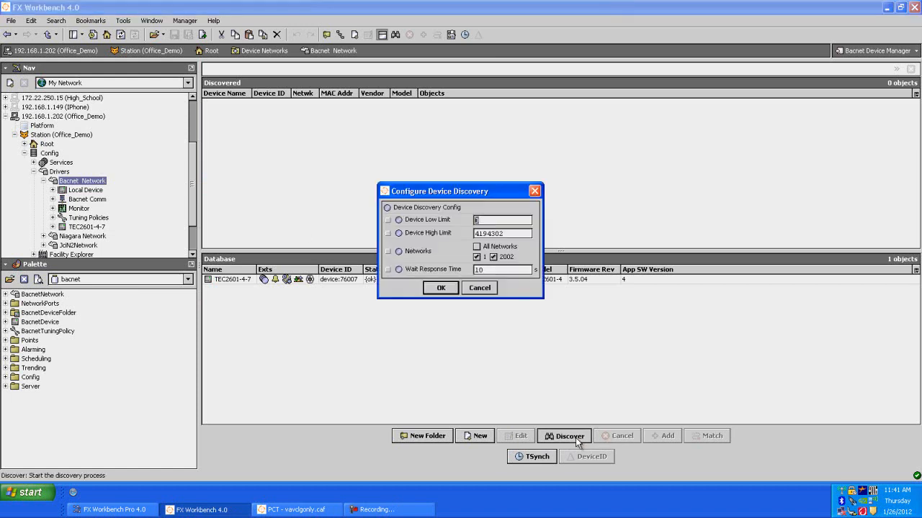
click(441, 288)
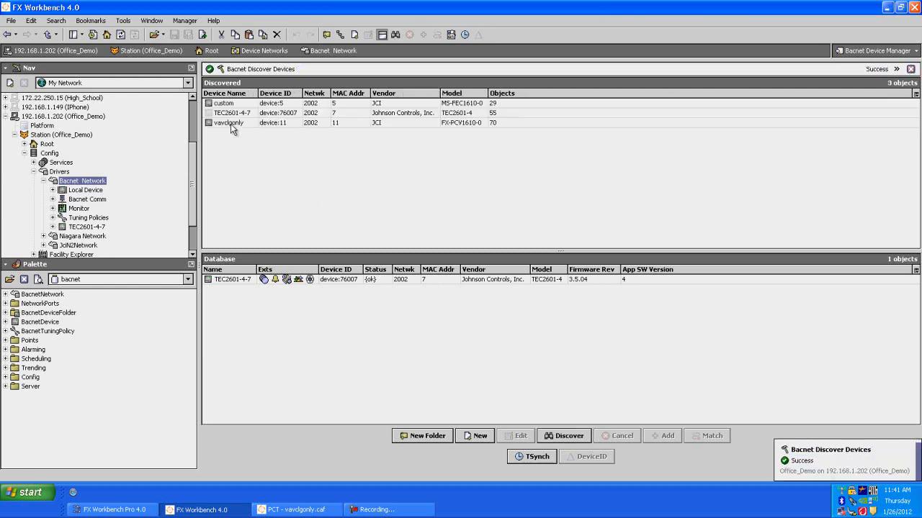
Step: Add the discovered vavclgonly controller to the station database with its default device settings
click(230, 124)
right_click(231, 124)
click(253, 133)
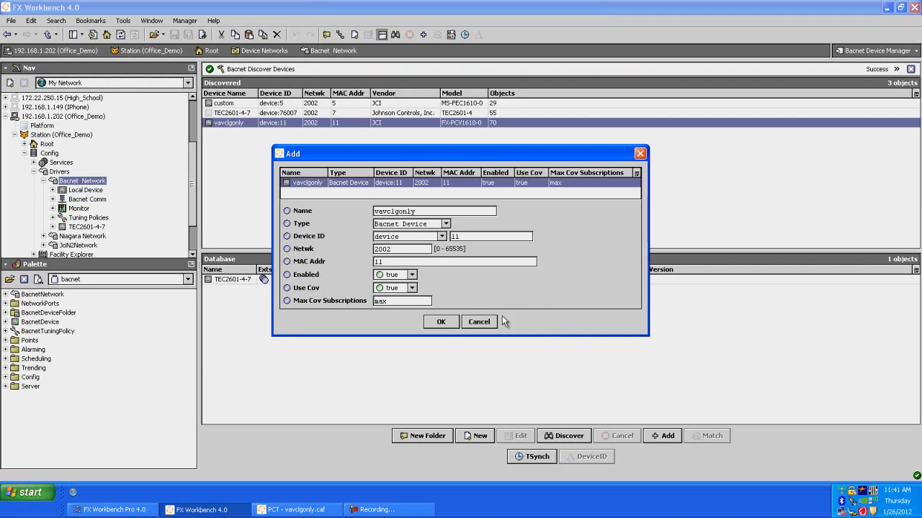
click(441, 322)
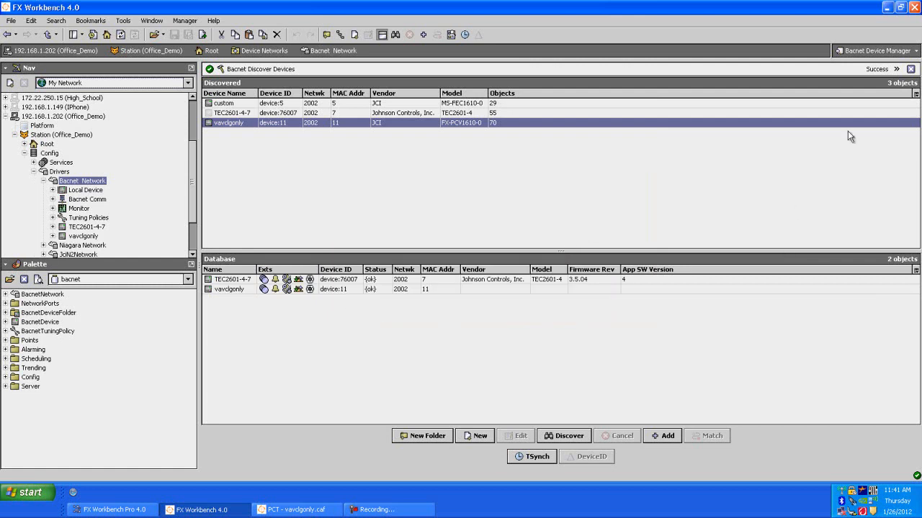
Step: Switch the Bacnet Network to the Jci Bacnet Import Manager and open the vavclgonly device for editing
click(915, 52)
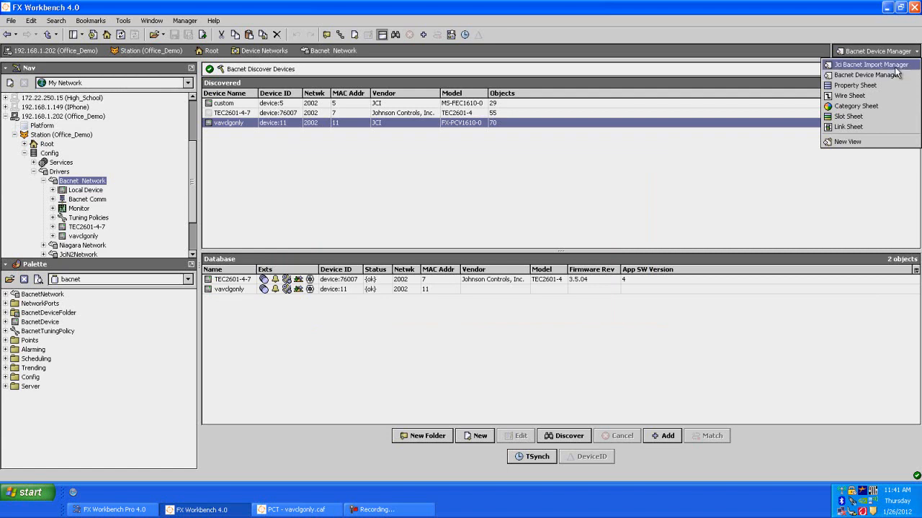
click(895, 65)
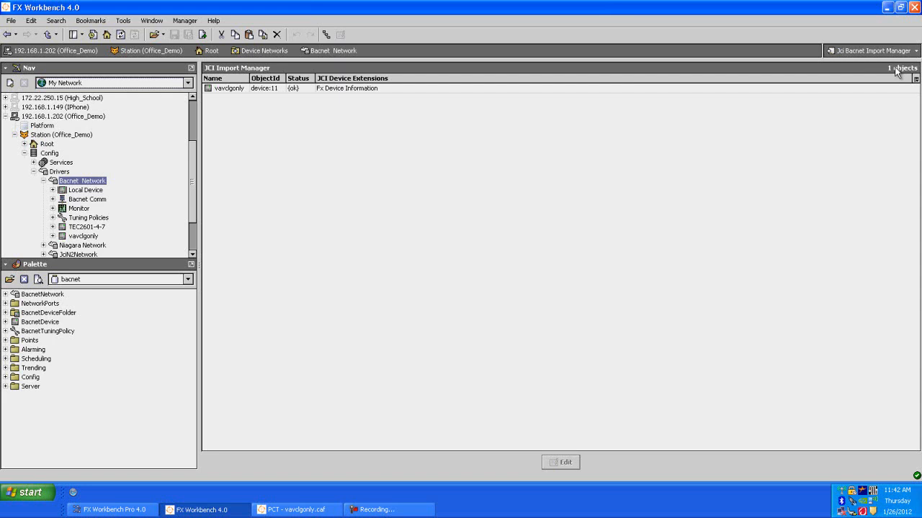
click(300, 88)
right_click(299, 88)
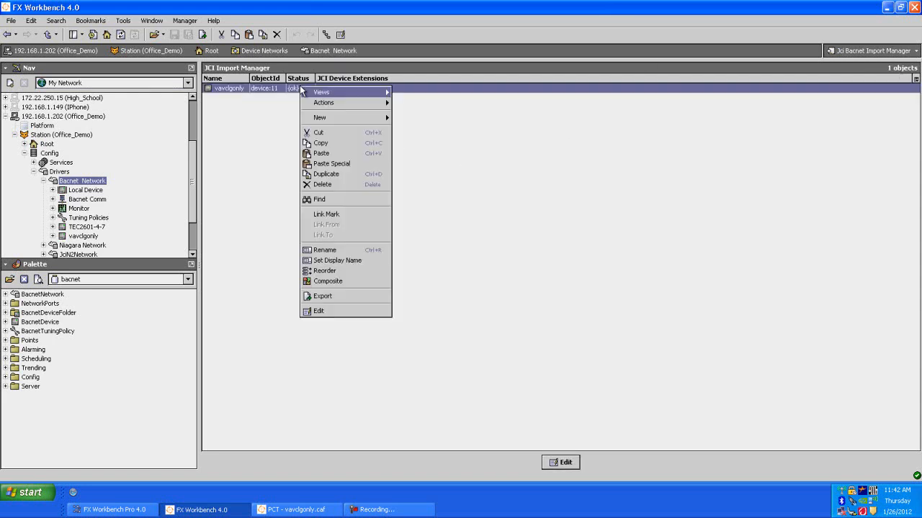
click(336, 311)
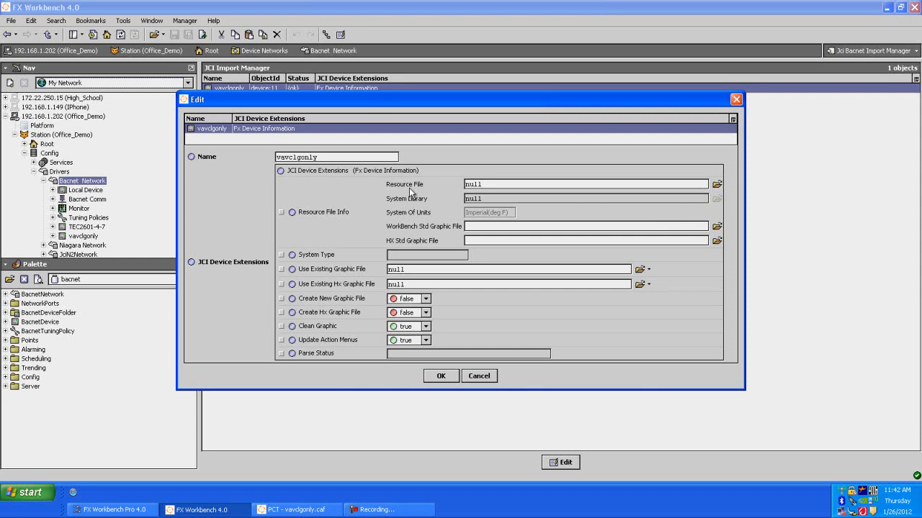
Step: Assign vavclgonly.caf from the user's folder under C:/Documents and Settings as the resource file and check the end of the System Library path
click(717, 184)
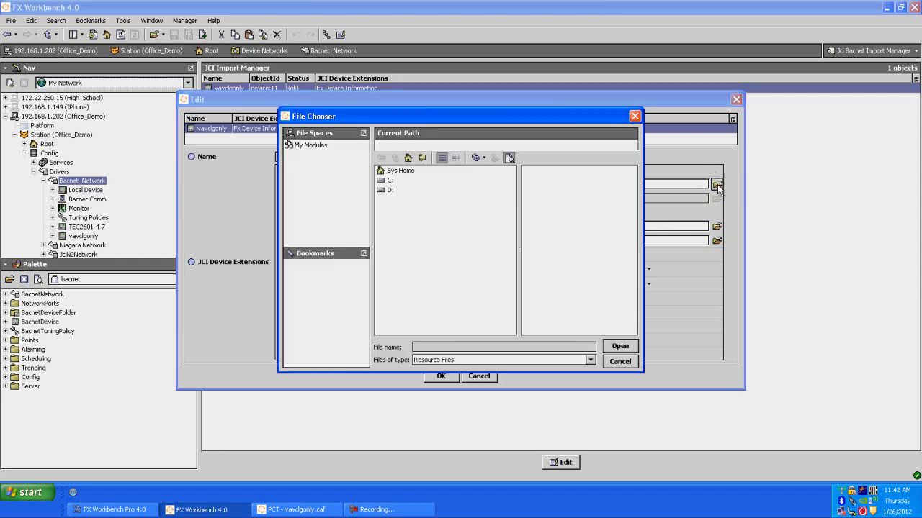
double_click(391, 180)
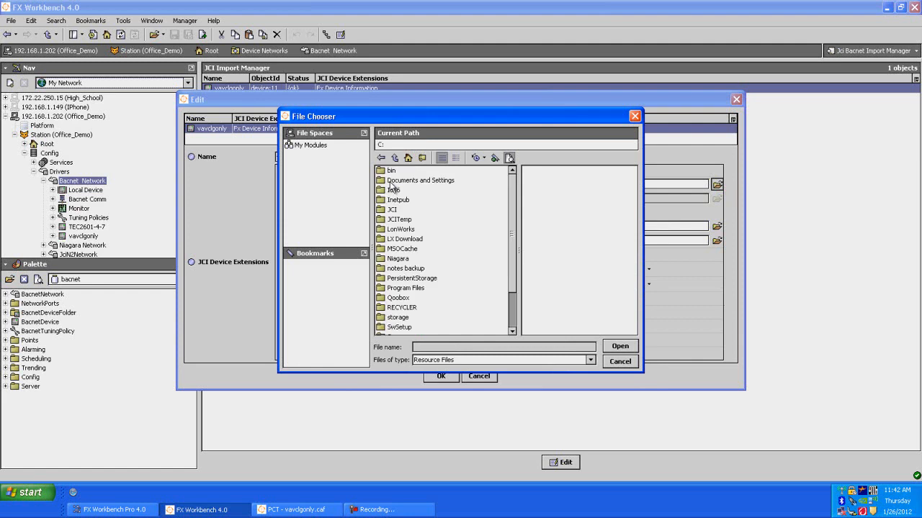
double_click(403, 181)
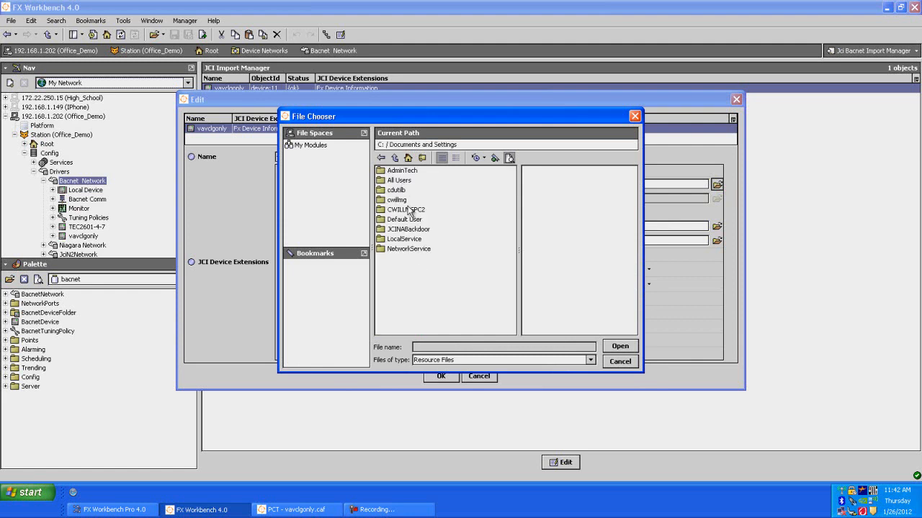
double_click(398, 200)
scroll(512, 223, down, 2)
scroll(518, 239, down, 10)
scroll(522, 288, down, 4)
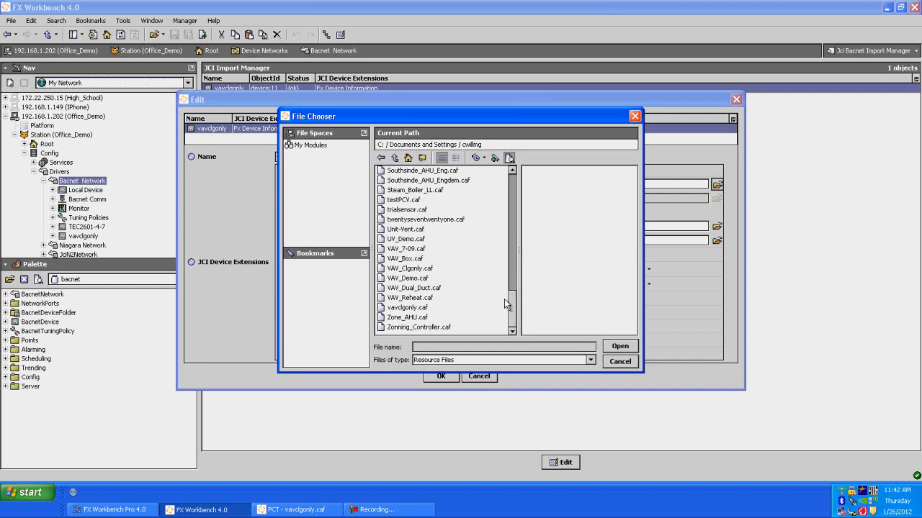
click(422, 308)
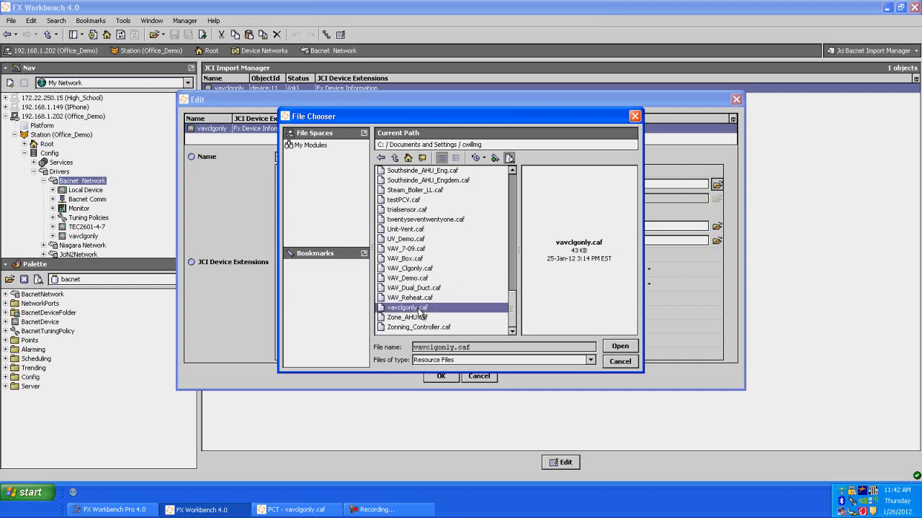
click(613, 347)
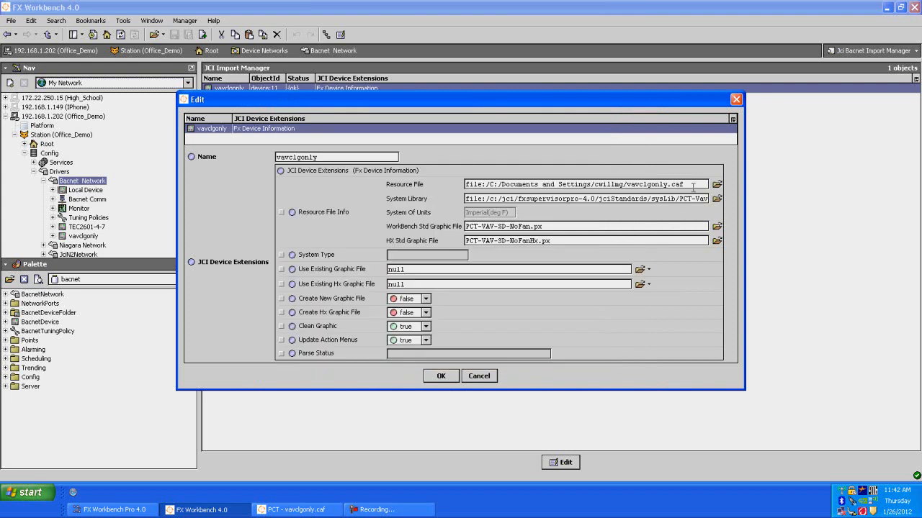
drag(681, 199, 727, 205)
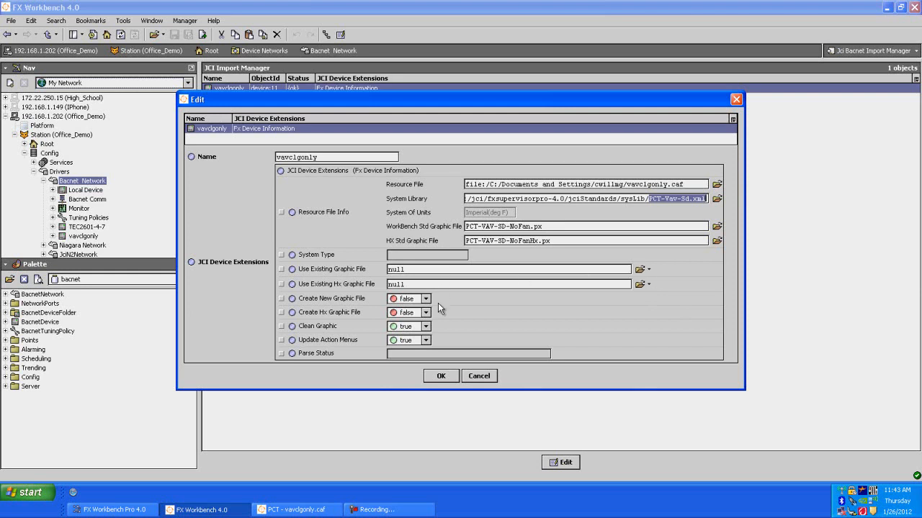
Step: Set Create New Graphic File and Create Hx Graphic File to true and Update Action Menus to false, and apply the import settings
click(426, 300)
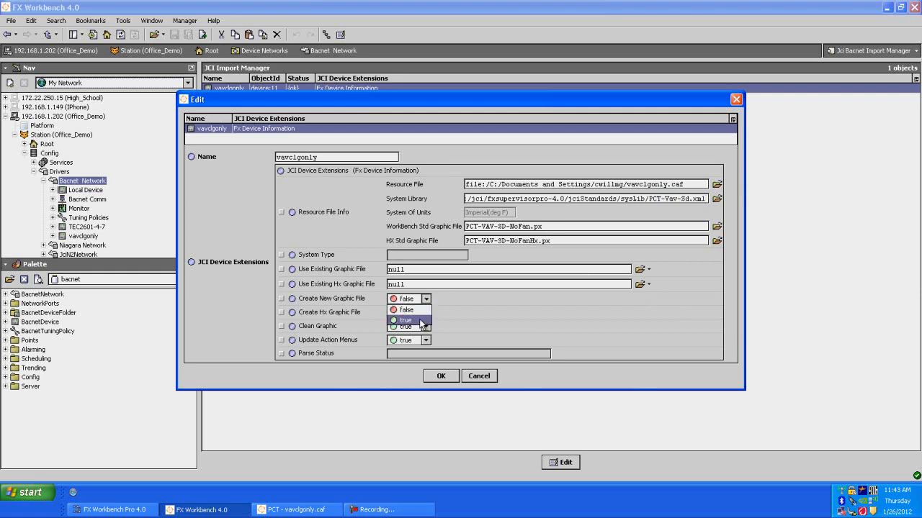
click(421, 321)
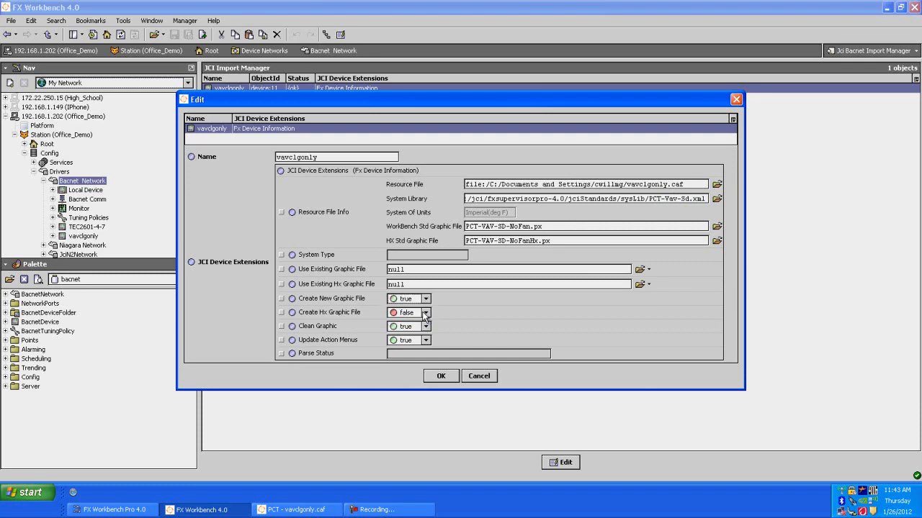
click(424, 313)
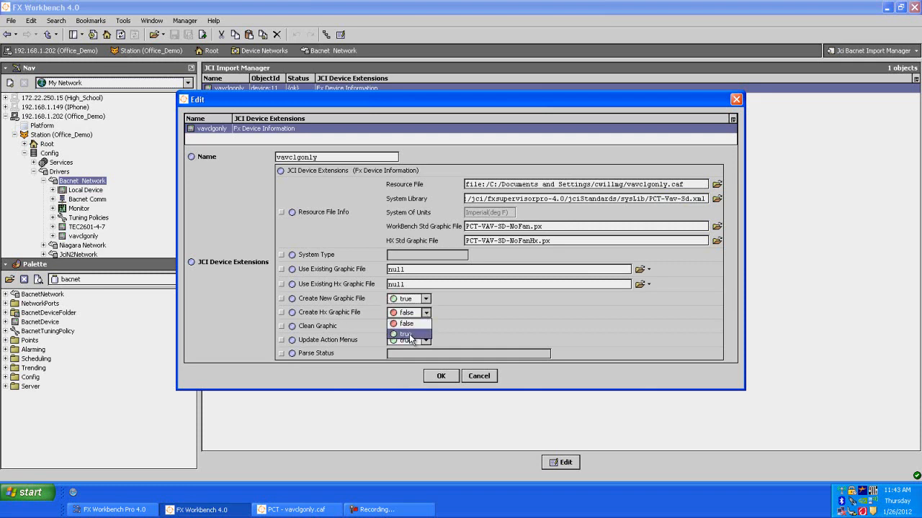
click(408, 335)
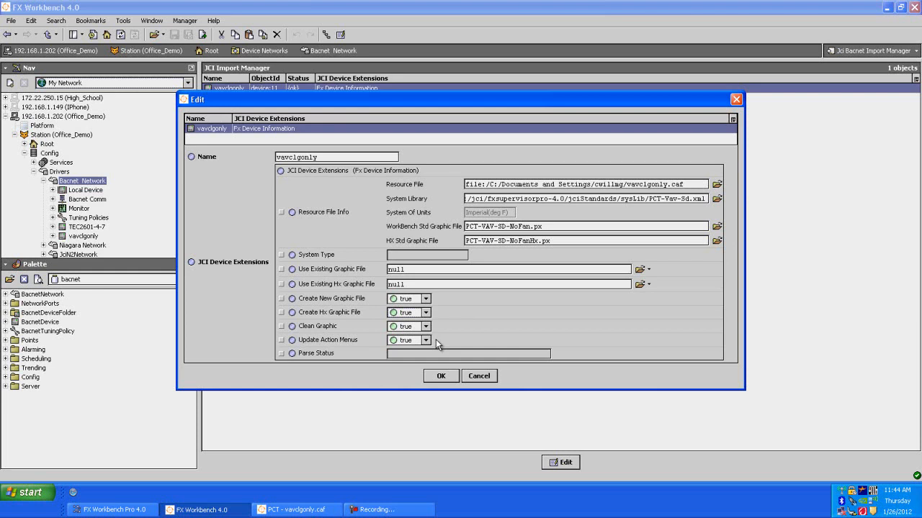
click(426, 341)
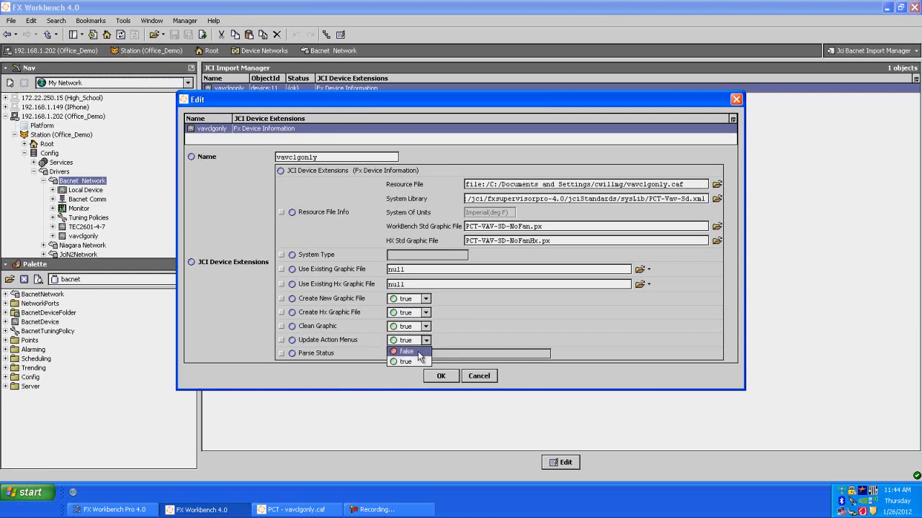
click(406, 352)
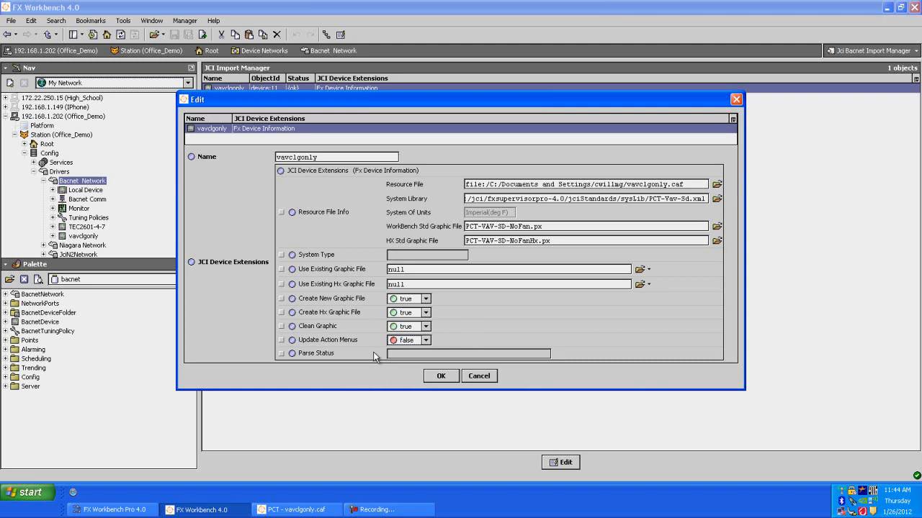
click(440, 376)
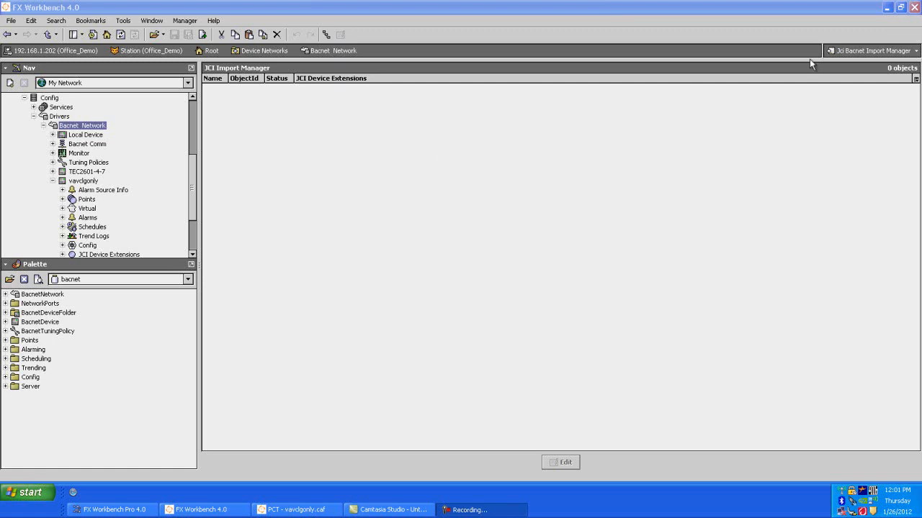
Step: Return to the Bacnet Device Manager and view the vavclgonly device's Graphic and HxGraphic pages
click(916, 51)
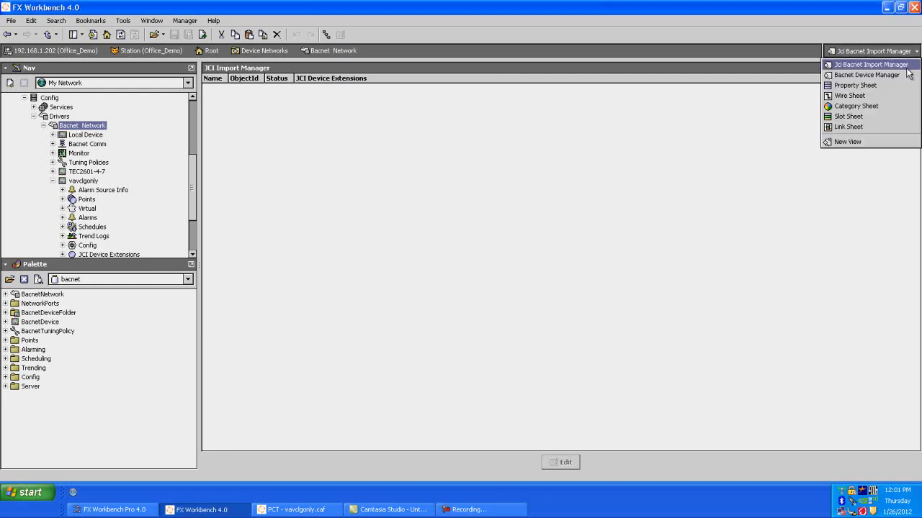
click(901, 75)
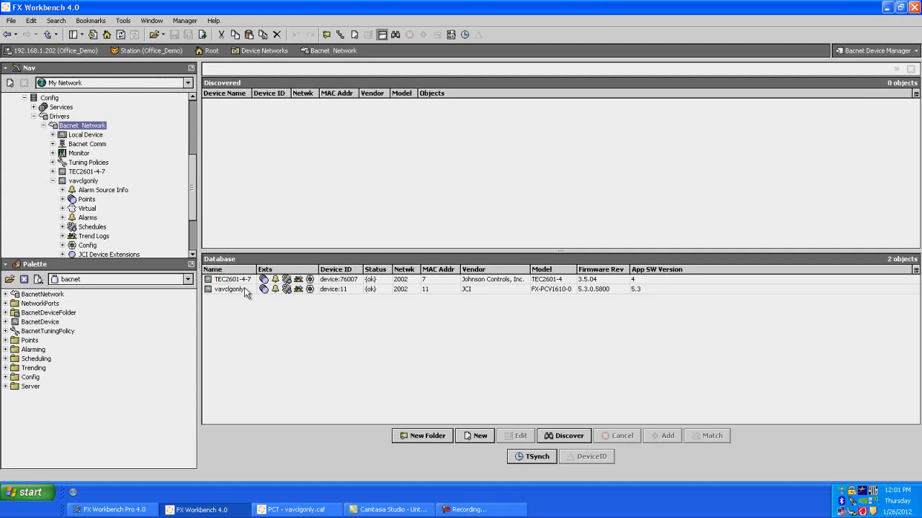
click(244, 288)
right_click(244, 289)
mouse_move(273, 238)
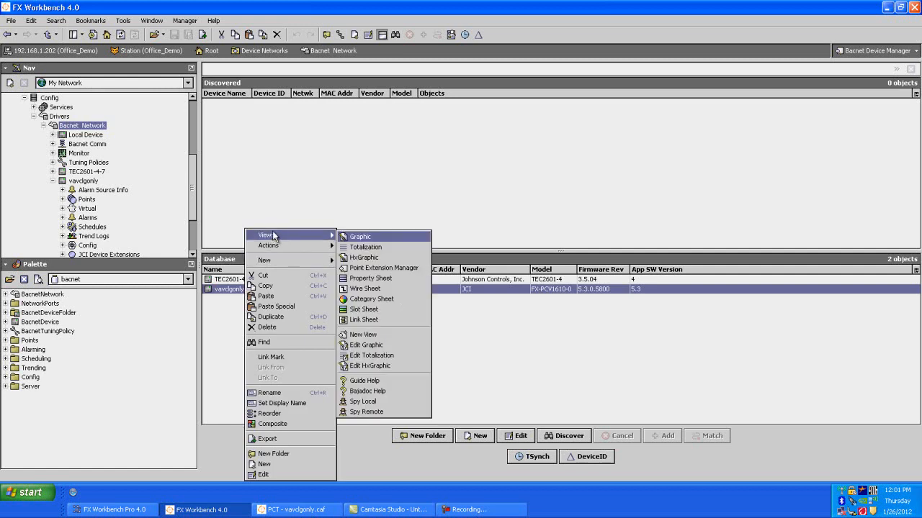
click(371, 238)
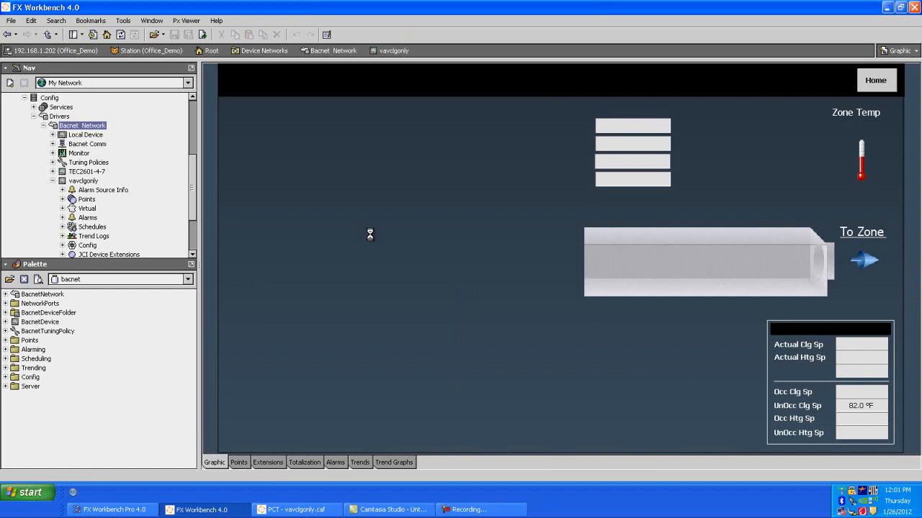
click(915, 51)
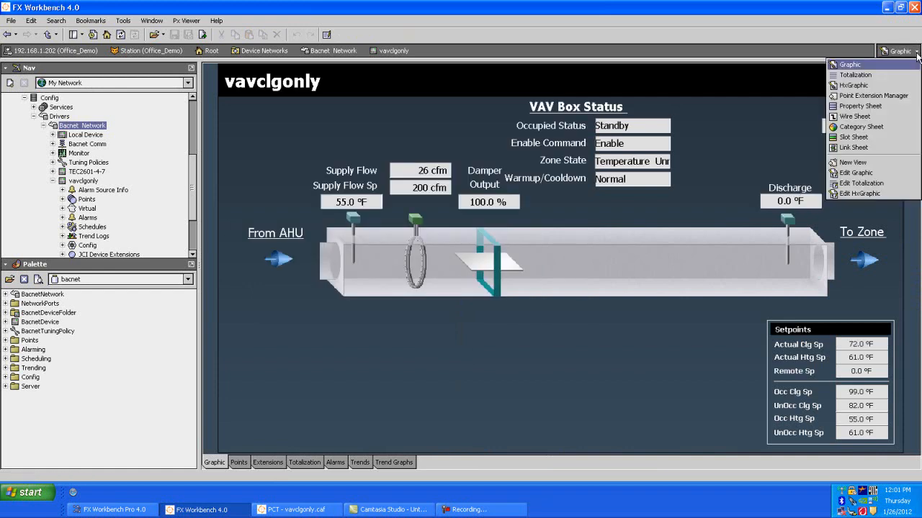
click(897, 88)
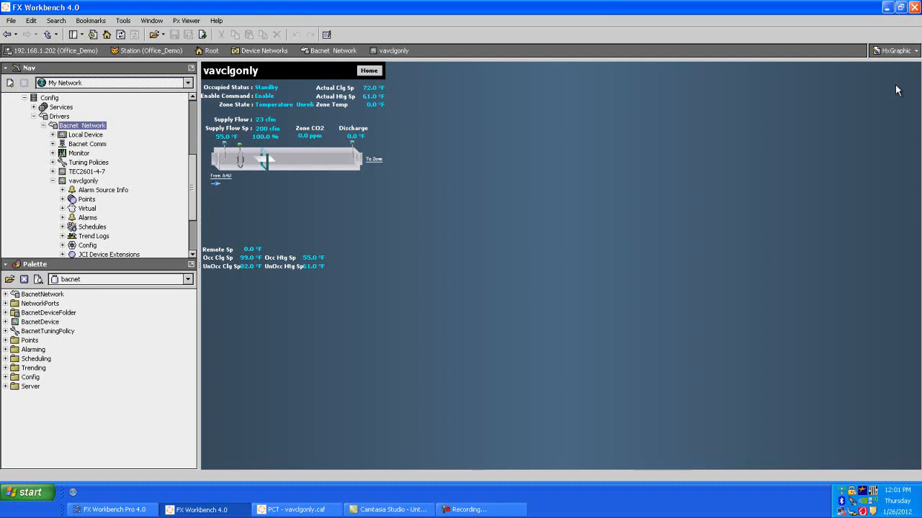
Step: Open the vavclgonly device's points in the Bacnet Point Manager and select the UNITEN-MODE point
double_click(85, 200)
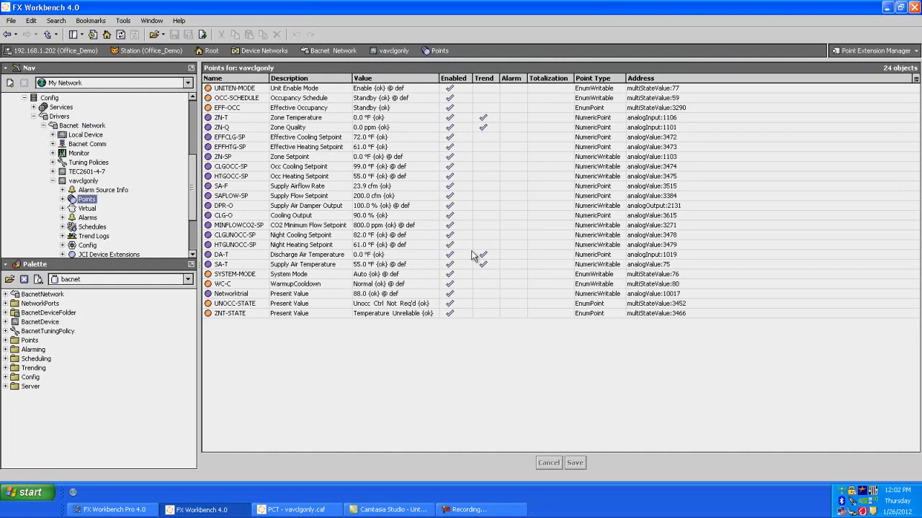
click(919, 54)
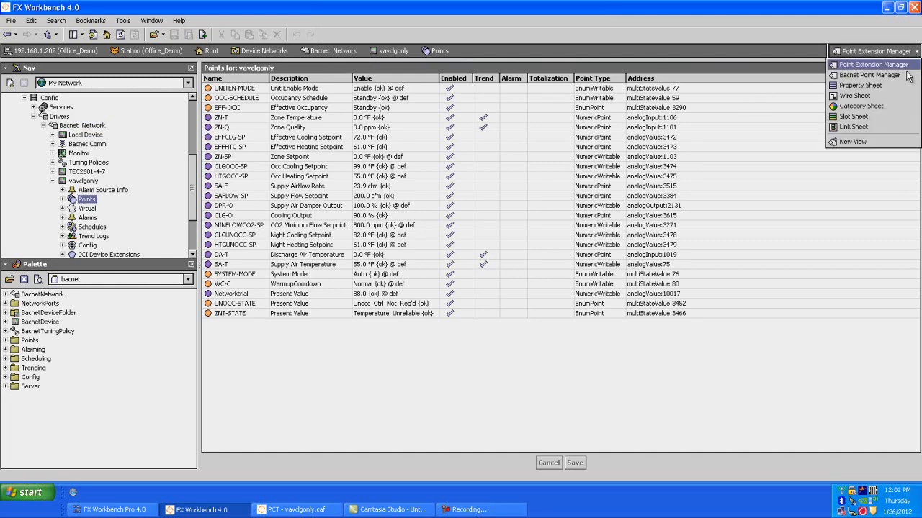
click(905, 79)
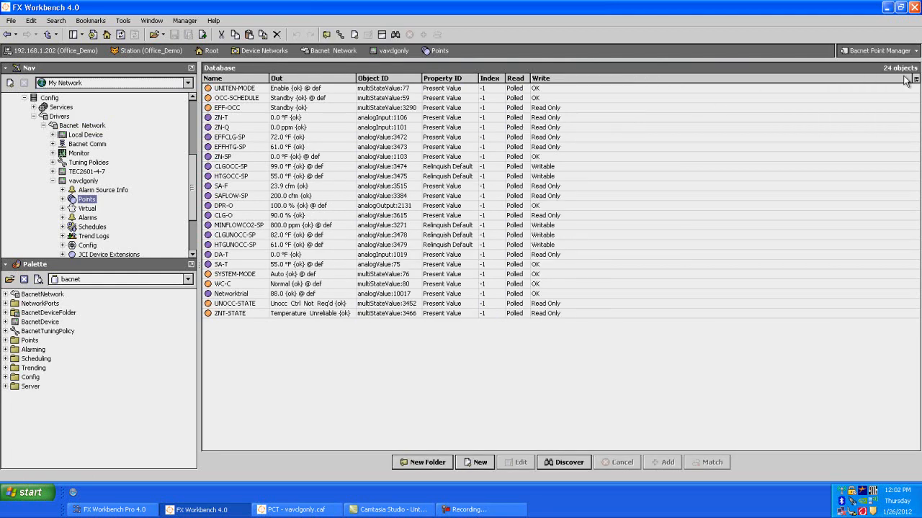
click(452, 88)
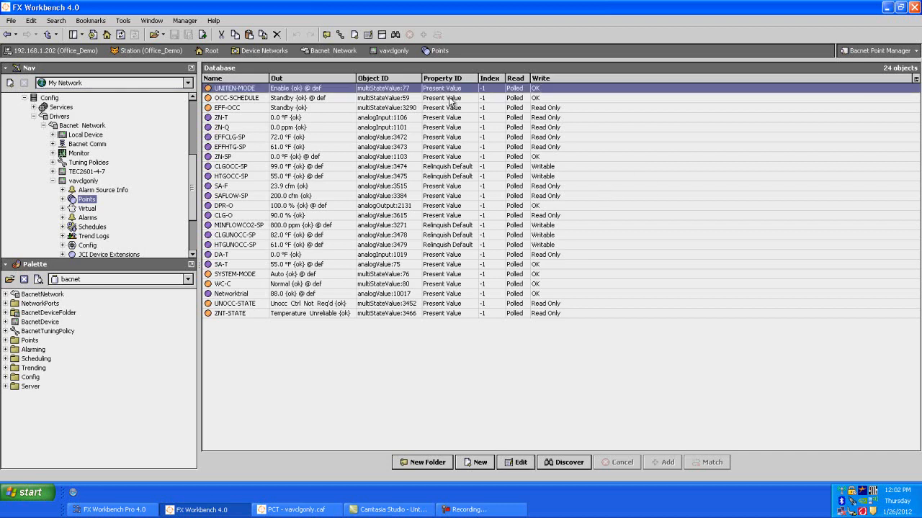
Step: Select the OCC-SCHEDULE and CLGOCC-SP points, switch to PCT and view the connections of the OCC-SCHEDULE network input
click(450, 99)
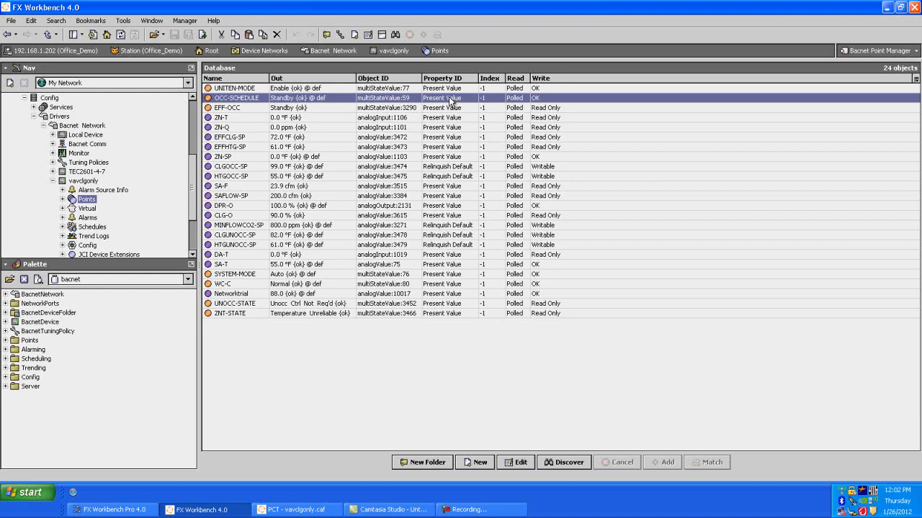
click(443, 171)
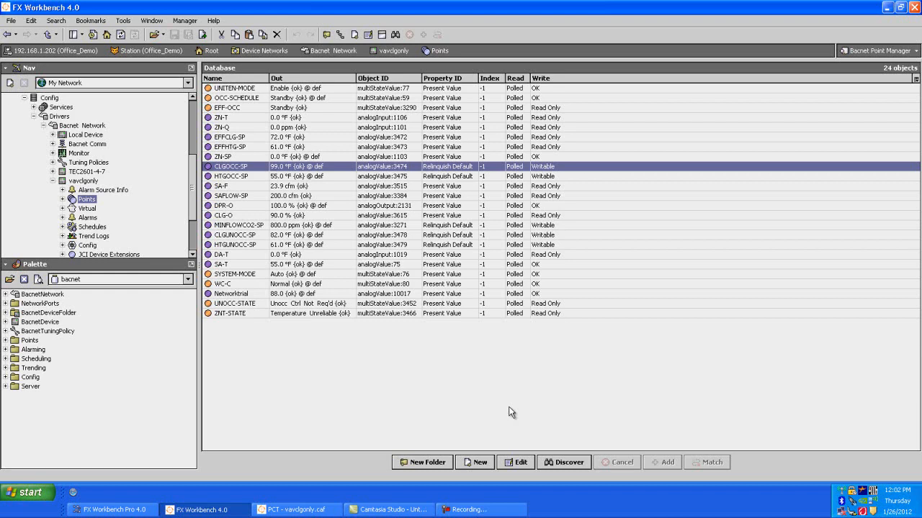
click(306, 511)
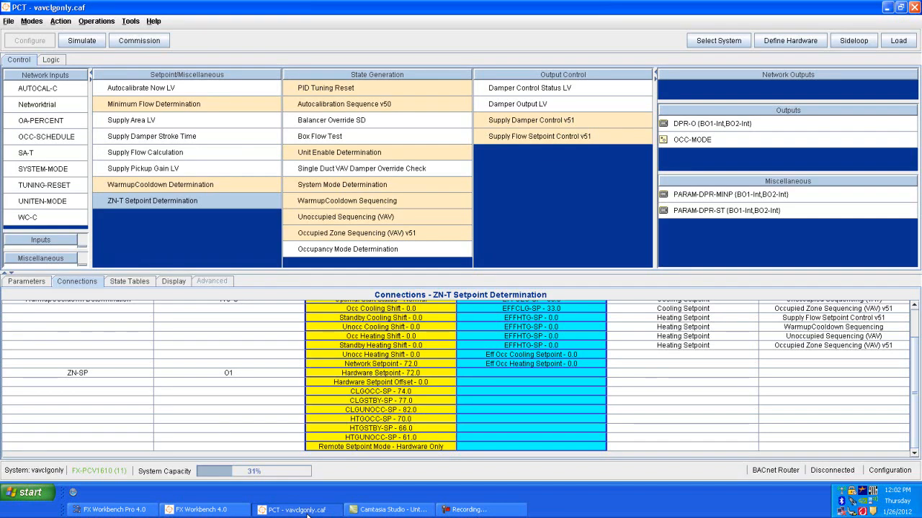
click(61, 140)
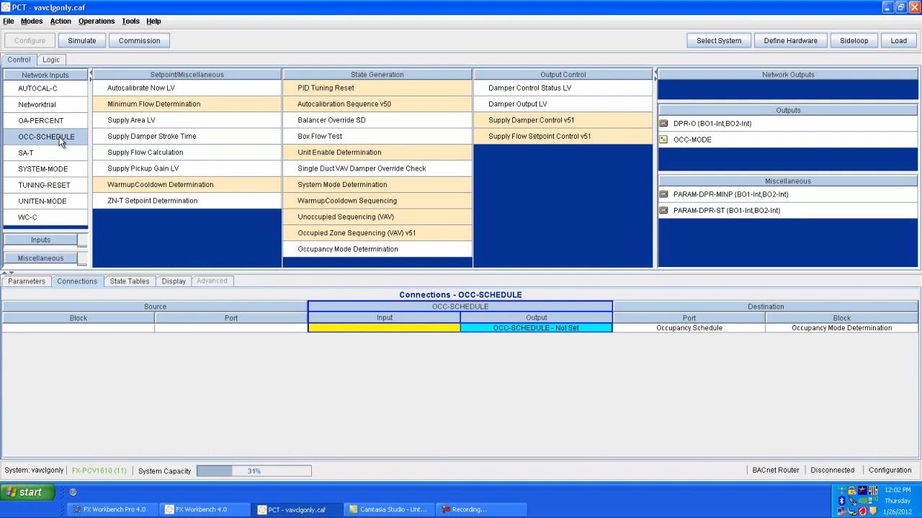
Step: Review the details of the ZN-T Setpoint Determination block, checking which inputs are BACnet exposed, and close the details
click(220, 210)
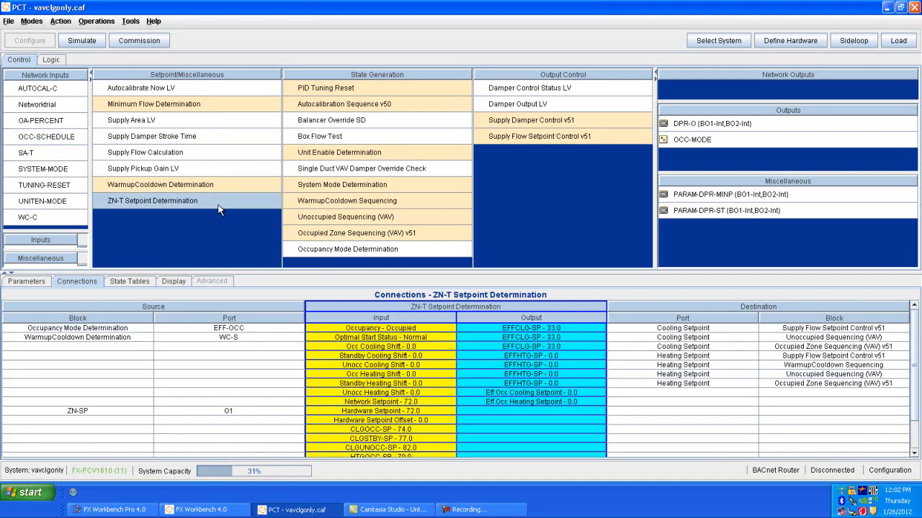
right_click(219, 205)
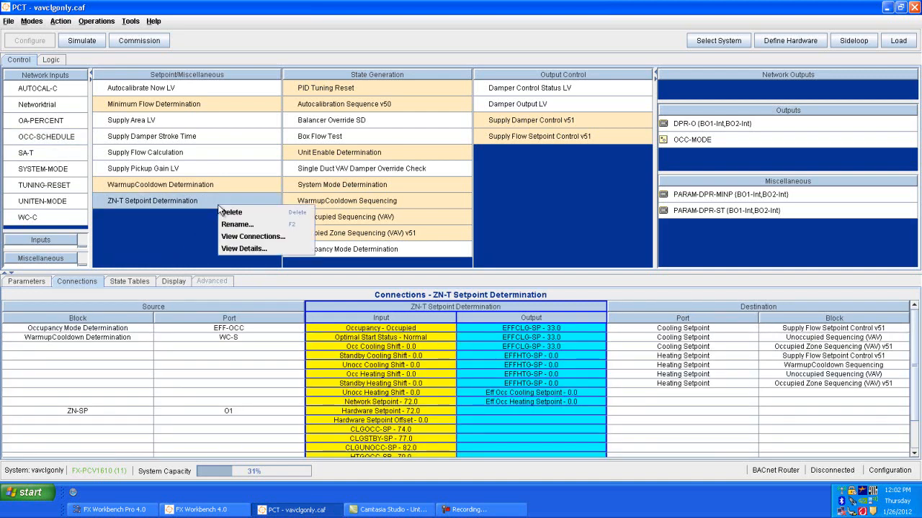
click(244, 250)
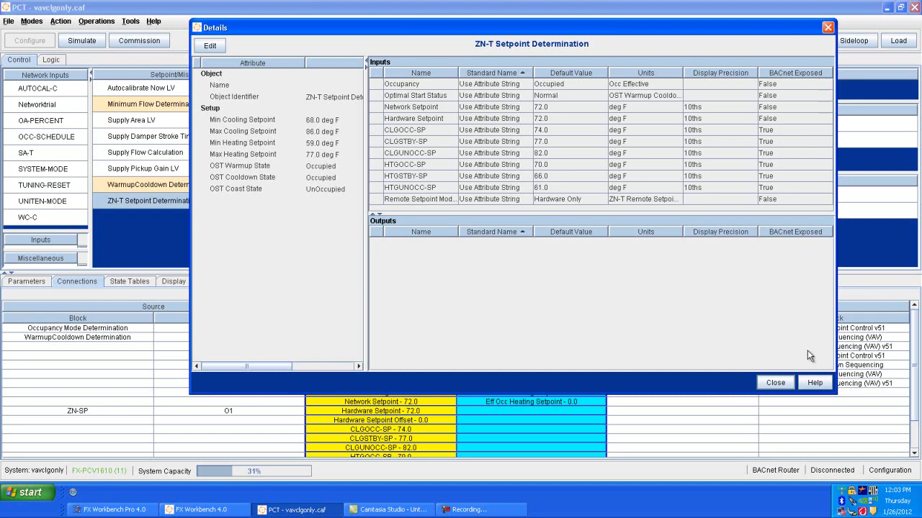
click(776, 383)
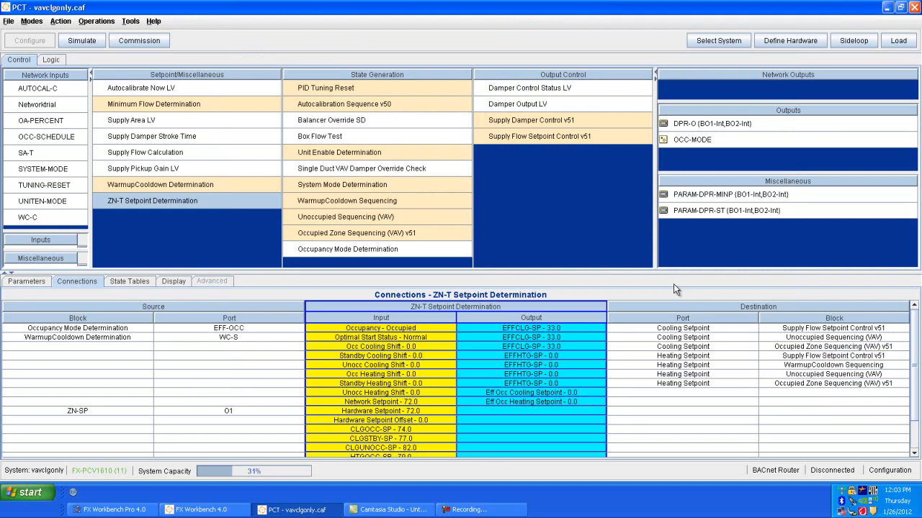
Step: Examine the connections of the ZN-T Setpoint Determination block down to its cooling and heating setpoint inputs
right_click(229, 209)
click(296, 234)
scroll(916, 387, down, 2)
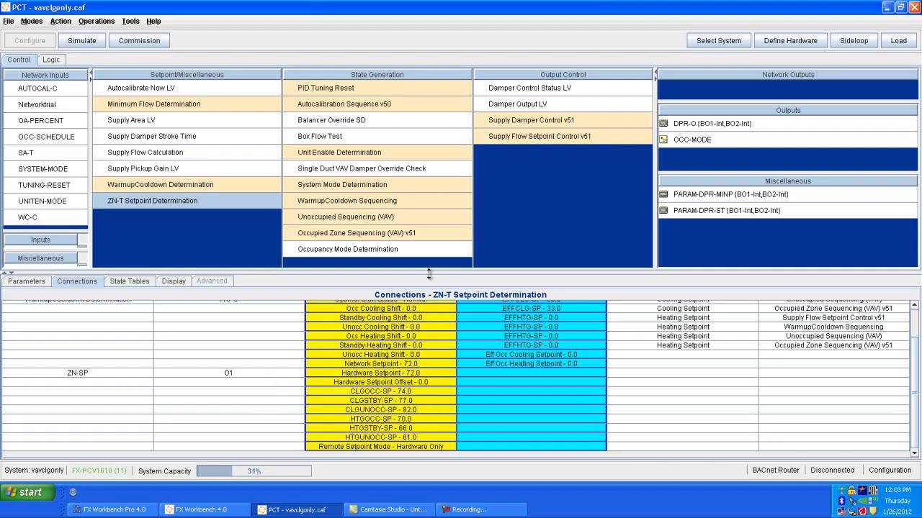
drag(430, 273, 441, 326)
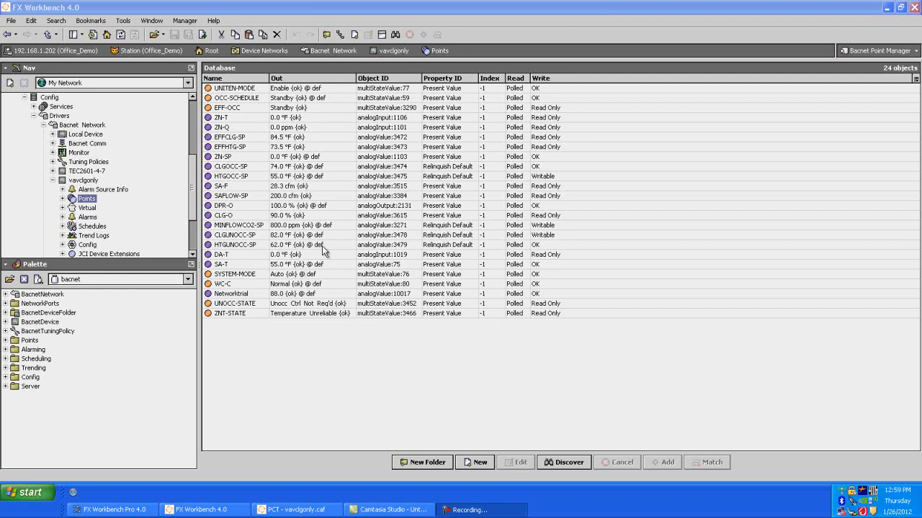
Step: In FX Workbench, set the HTGUNOCC-SP point to 61.0 °F with the Set action
click(322, 246)
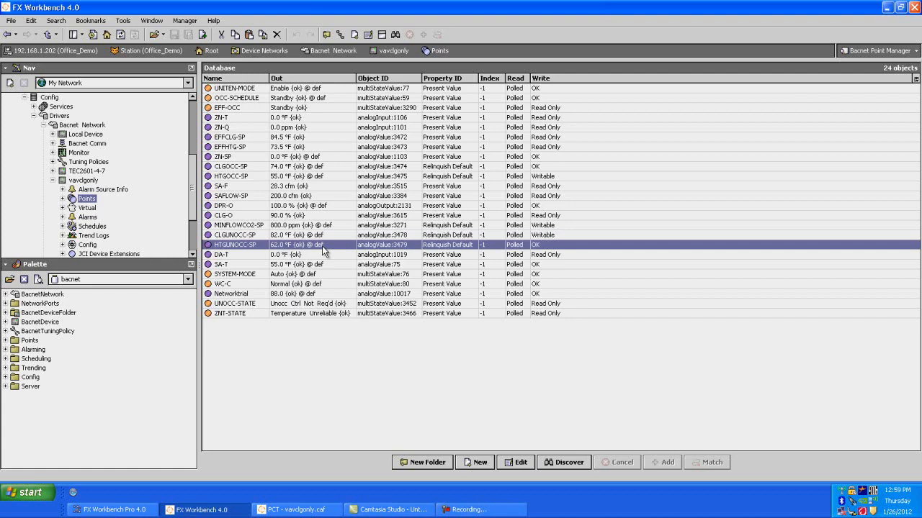
right_click(322, 246)
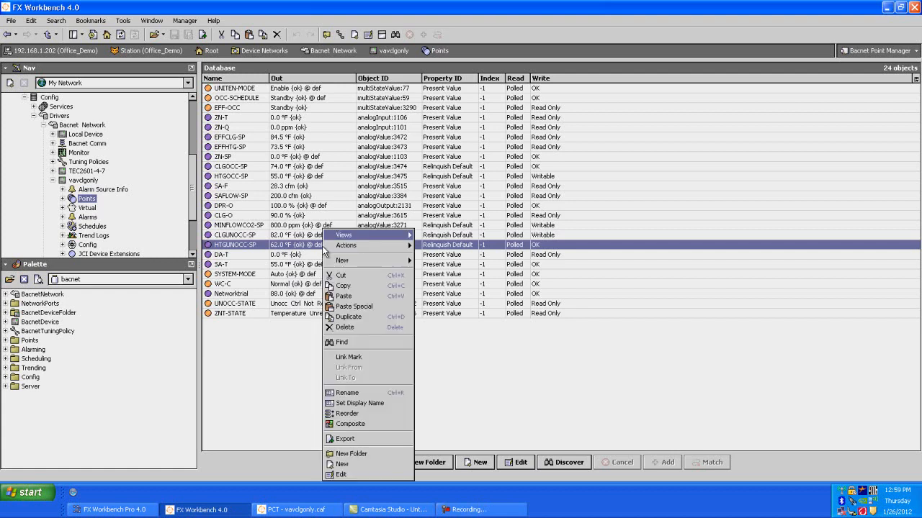
mouse_move(336, 247)
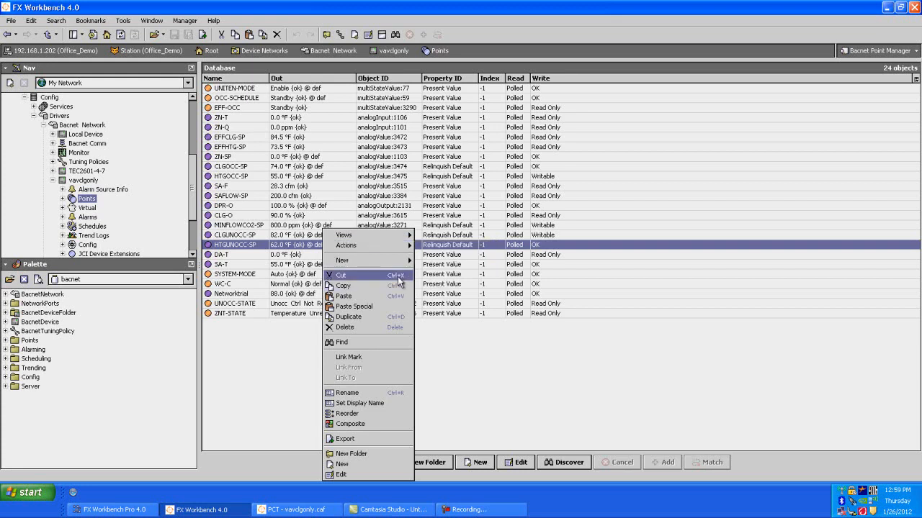
mouse_move(396, 266)
mouse_move(392, 246)
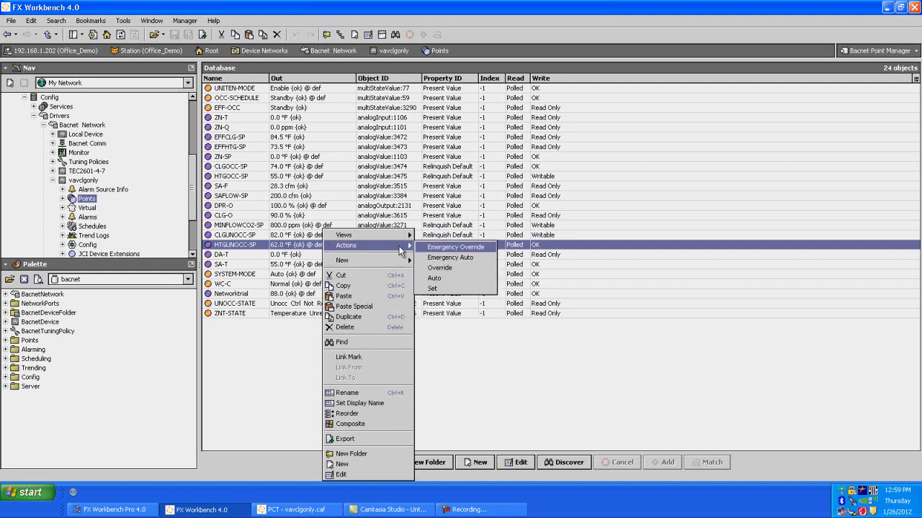
click(433, 288)
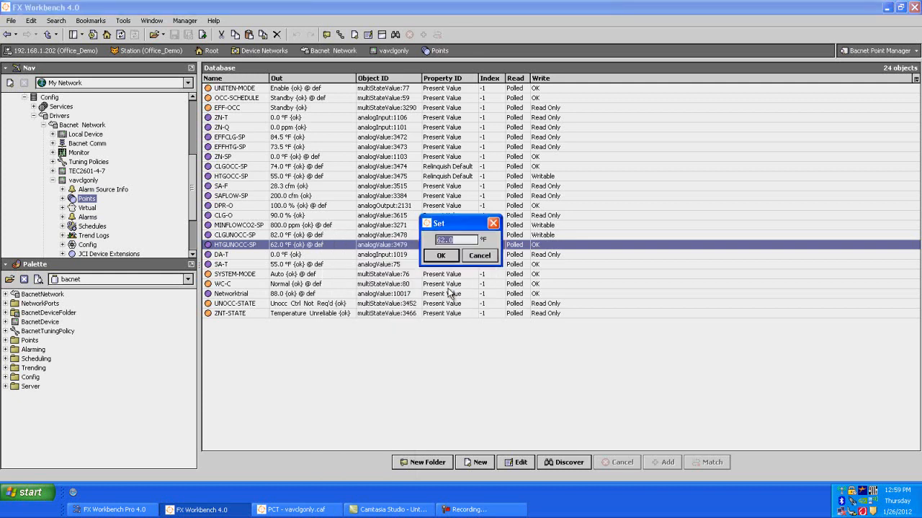
click(442, 241)
key(Delete)
text(1)
click(442, 255)
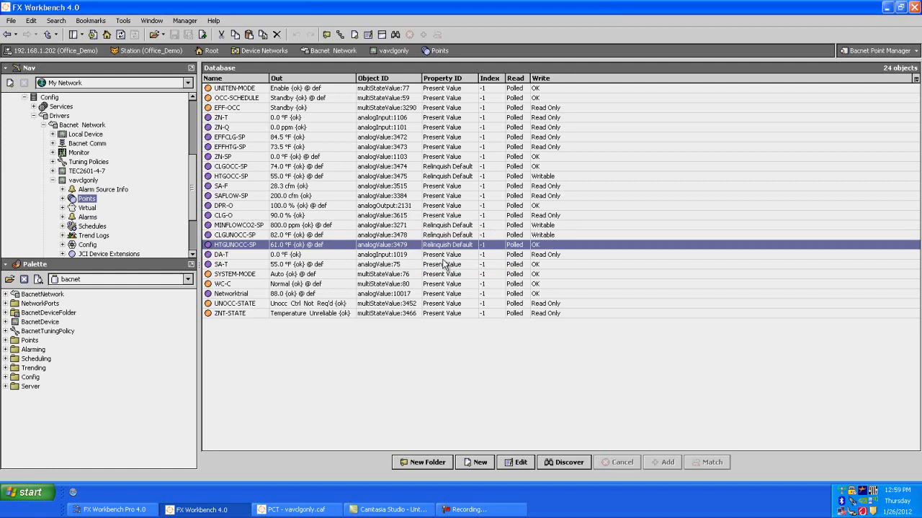
Step: Open the HTGUNOCC-SP point's property sheet and check its tuning policy, property ID, priority inputs and fallback
right_click(350, 247)
mouse_move(369, 235)
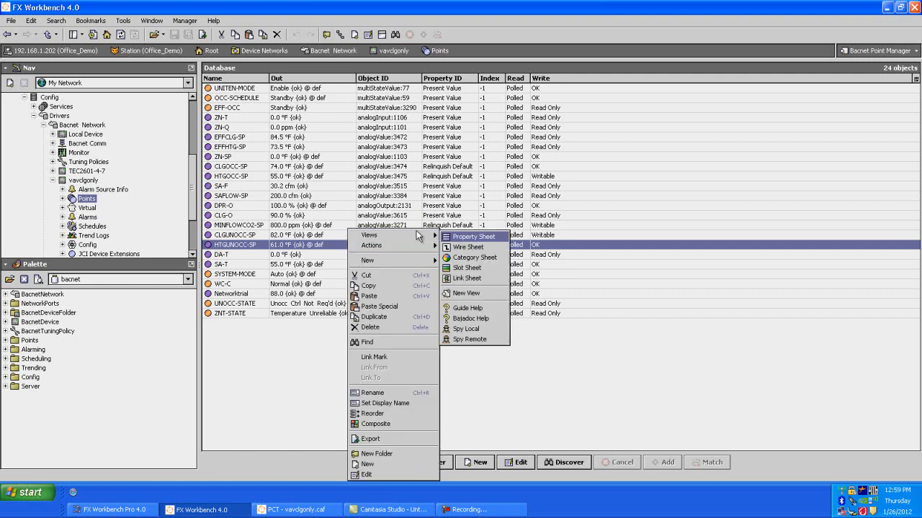
click(453, 238)
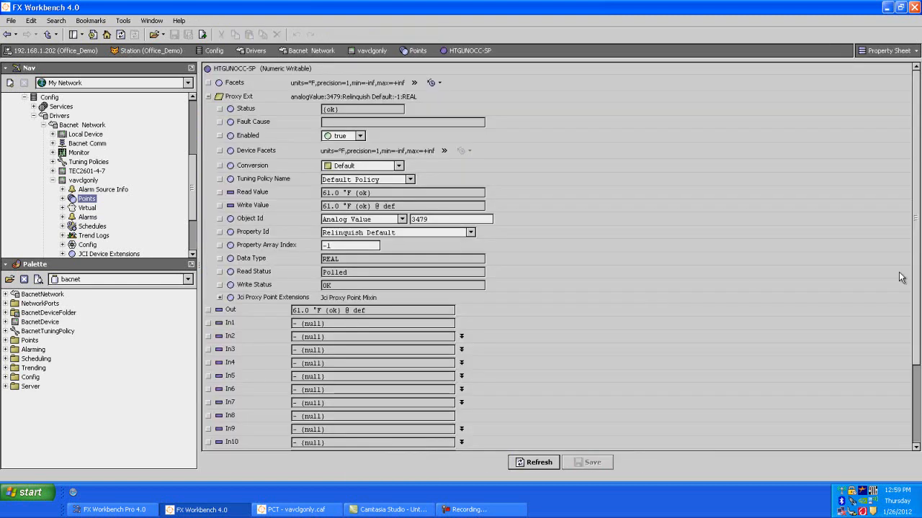
scroll(918, 278, down, 3)
scroll(918, 278, down, 1)
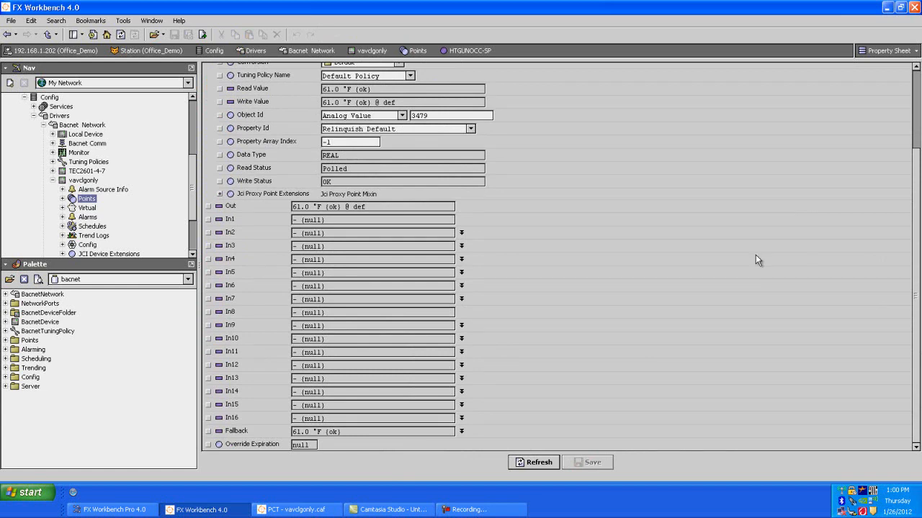
drag(915, 267, 916, 210)
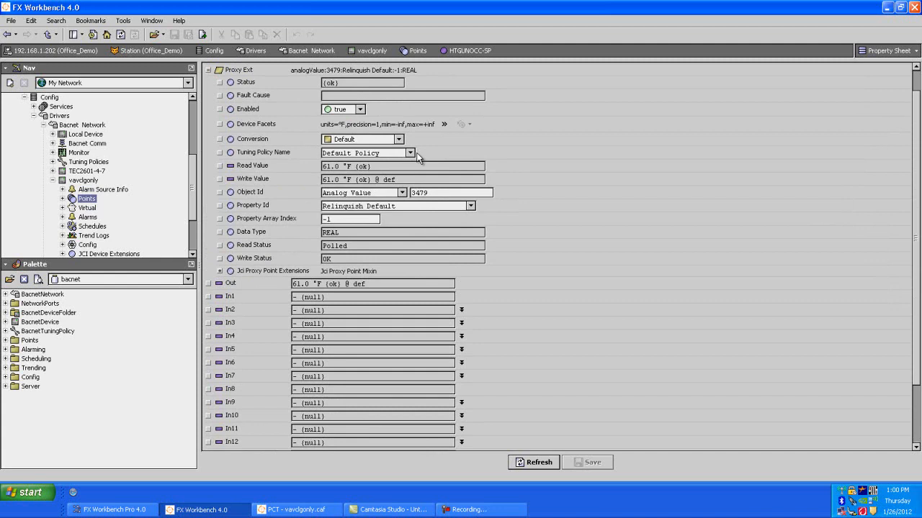
Step: Open the Bacnet Network's property sheet and review the write settings of the Default Policy under Tuning Policies
right_click(83, 128)
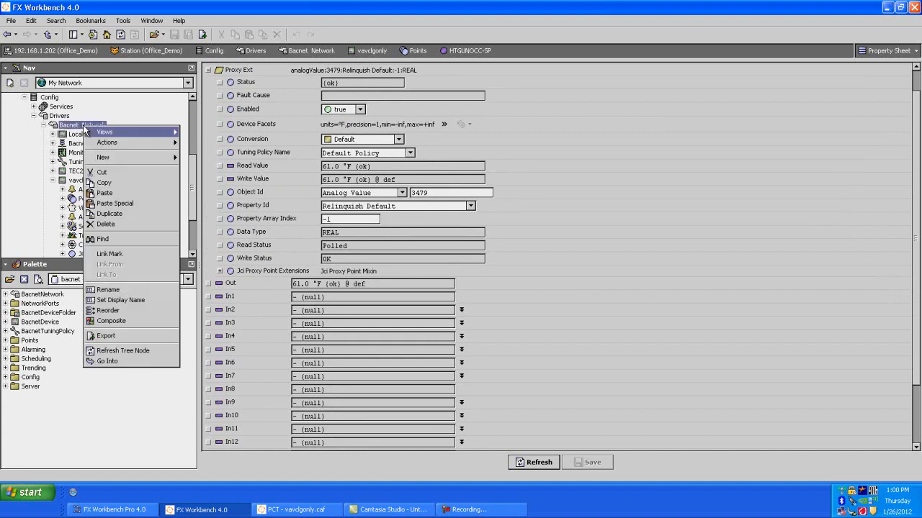
mouse_move(104, 132)
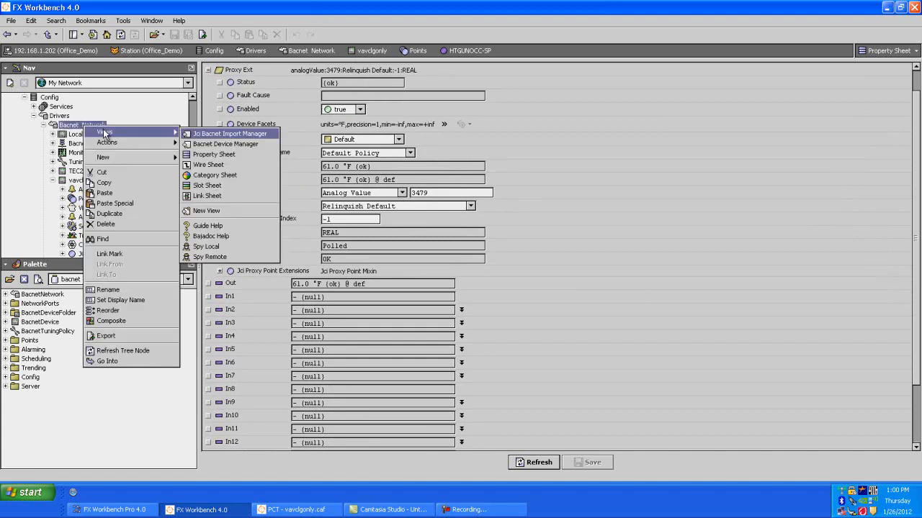
click(220, 155)
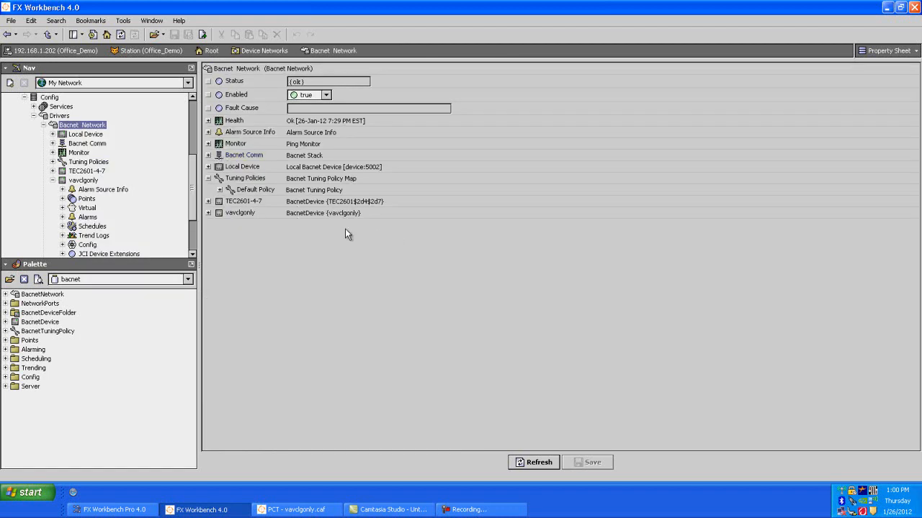
click(220, 191)
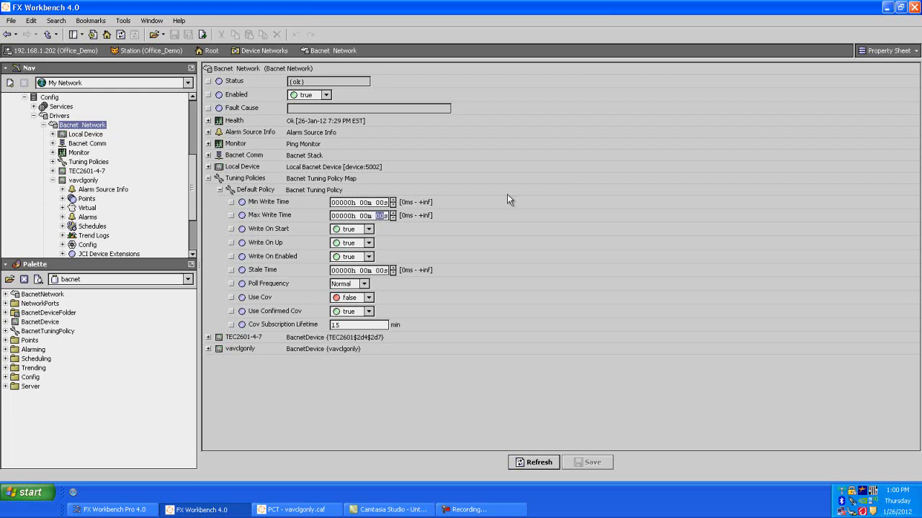
click(219, 190)
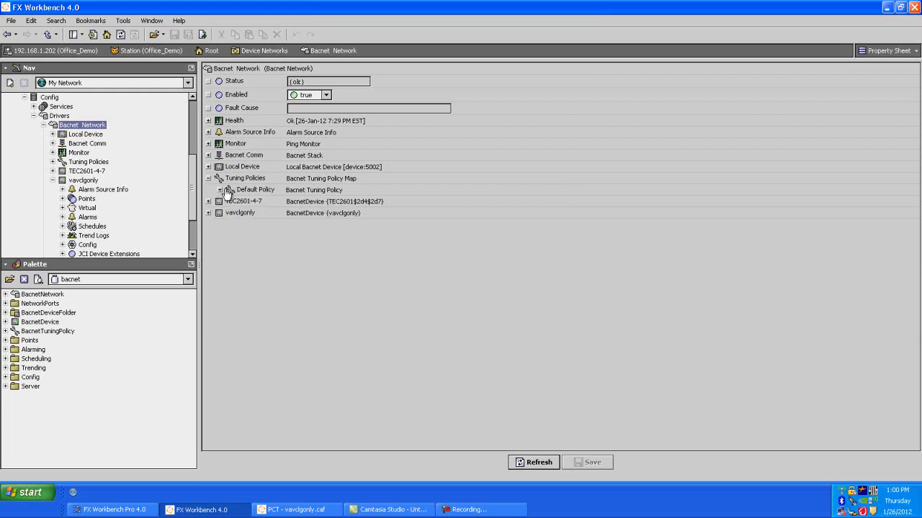
Step: Copy the Default Policy into Tuning Policies under the name Rel_Def_Policy and review the new policy's settings
right_click(239, 193)
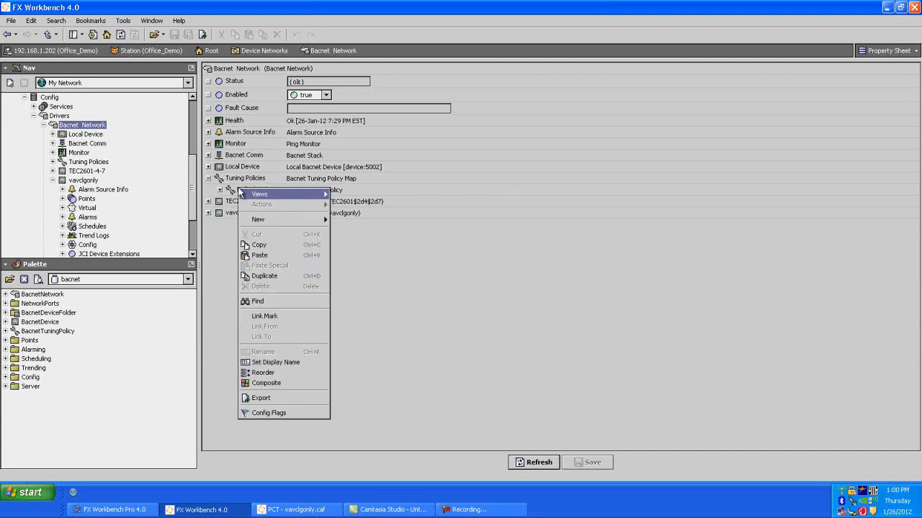
click(270, 247)
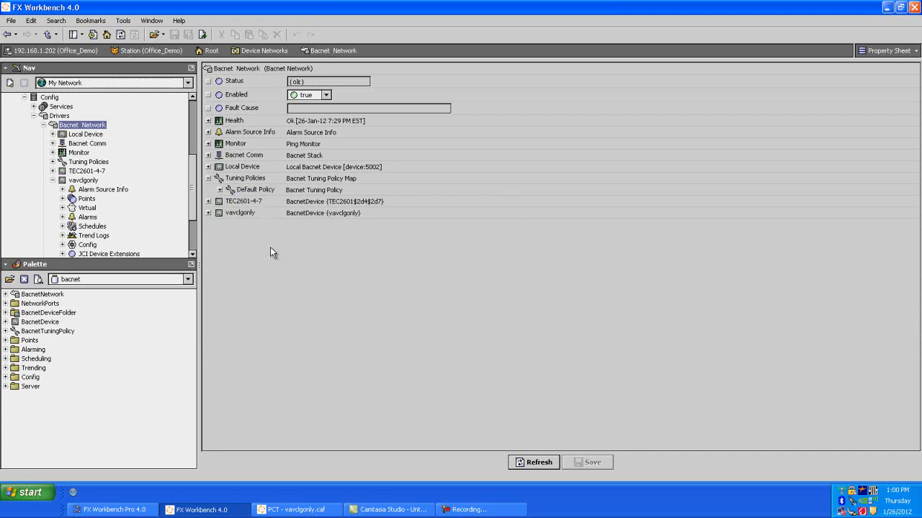
right_click(245, 178)
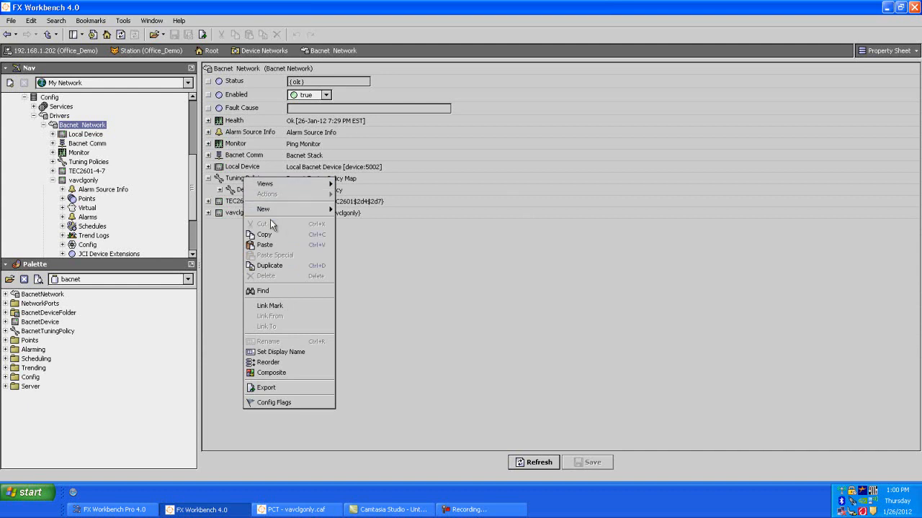
click(271, 243)
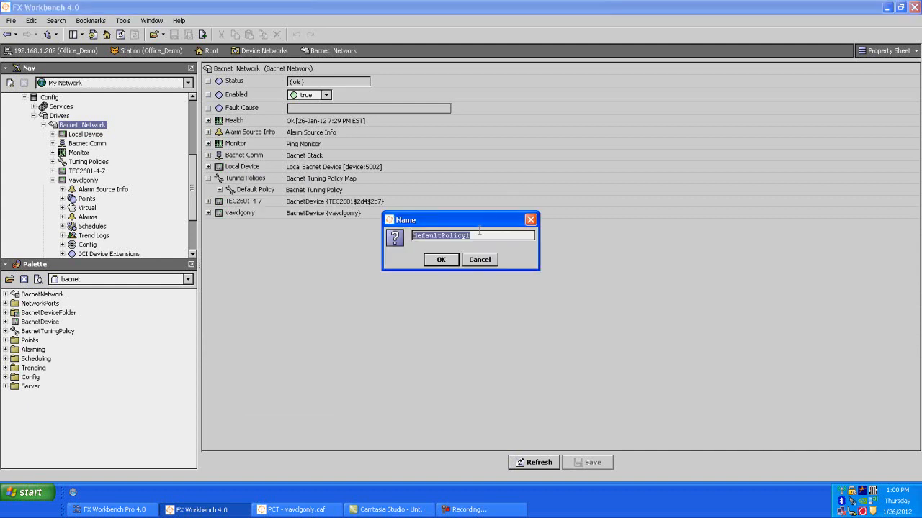
text(Rel_De)
key(BackSpace)
key(BackSpace)
text(D)
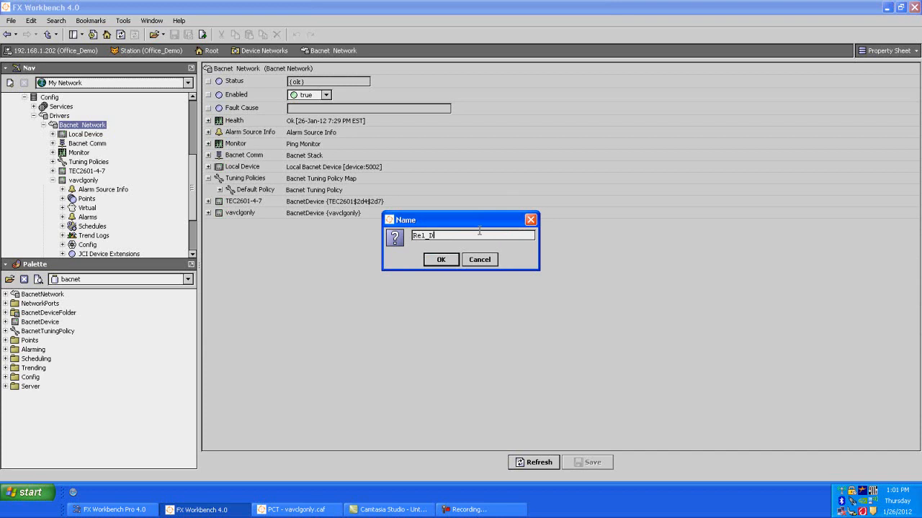
text(ef_Policy)
click(430, 260)
click(220, 202)
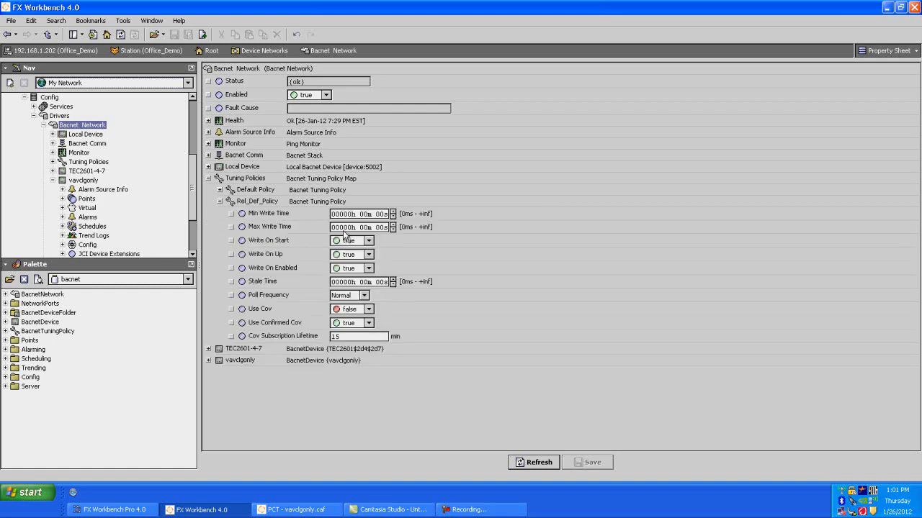
click(220, 201)
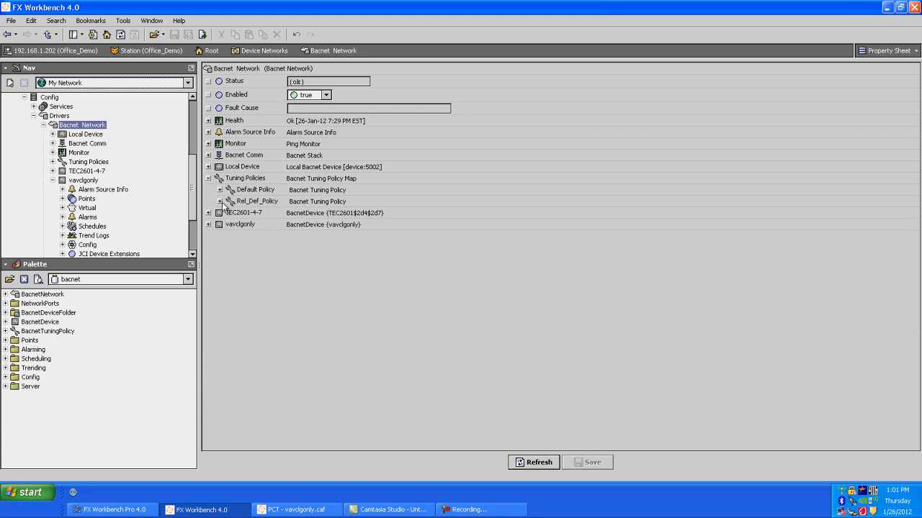
Step: Assign Rel_Def_Policy as the tuning policy in the MINFLOWCO2-SP point's Proxy Ext under the vavclgonly device and save
click(208, 225)
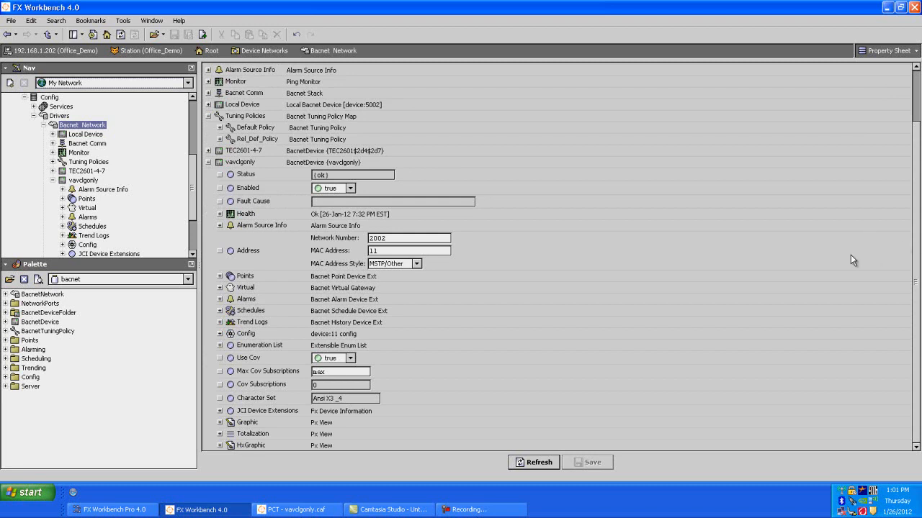
click(220, 276)
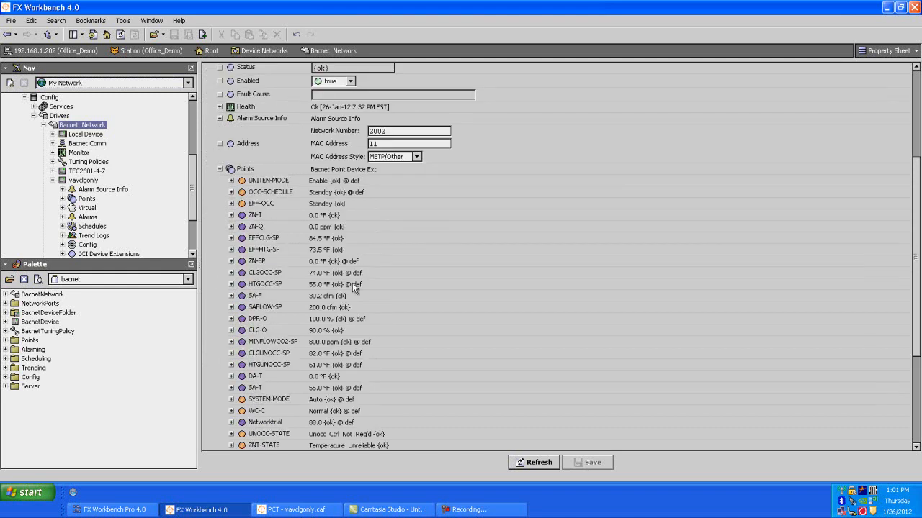
click(232, 342)
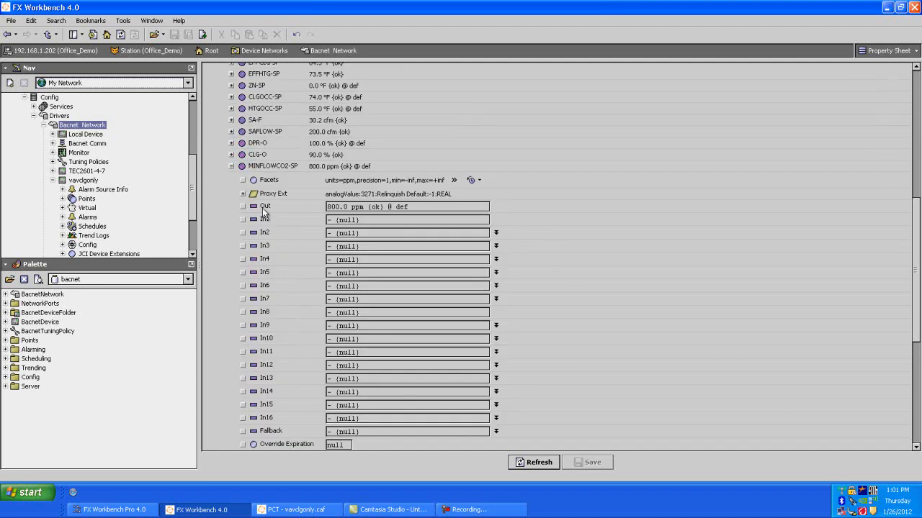
click(242, 194)
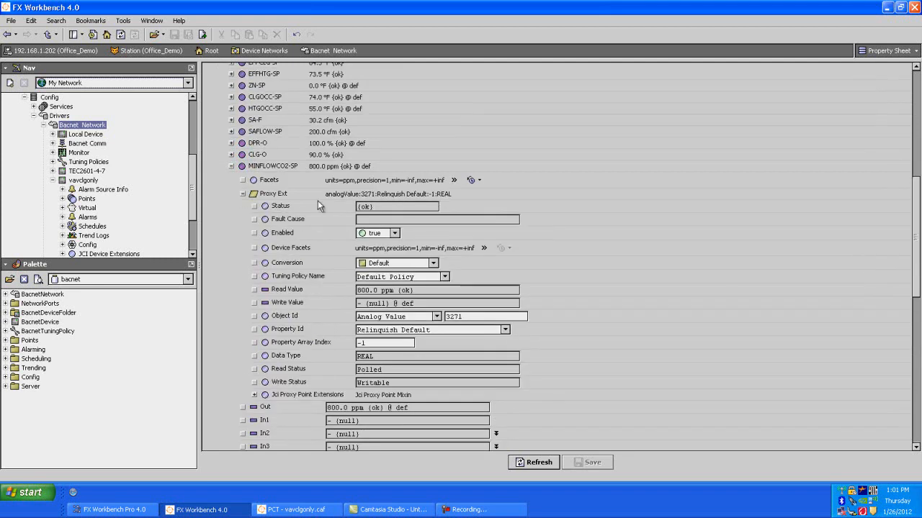
click(434, 263)
click(434, 263)
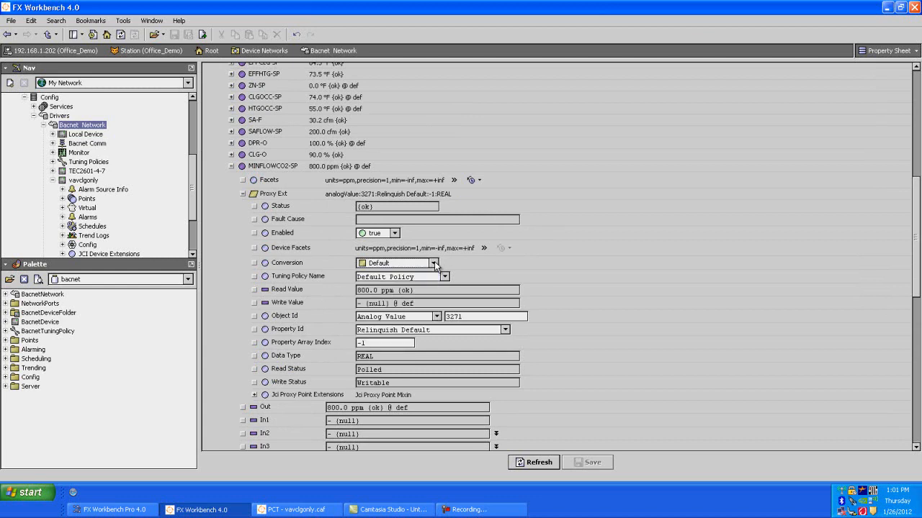
click(445, 277)
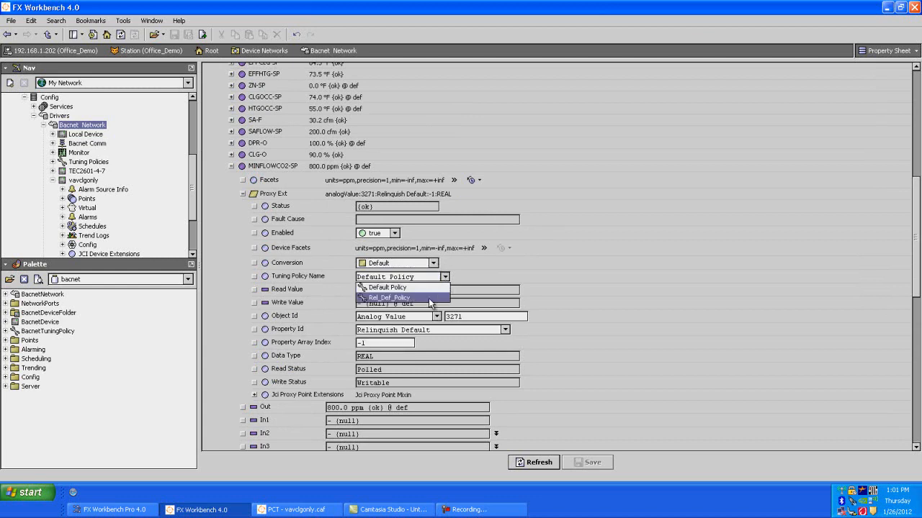
click(429, 297)
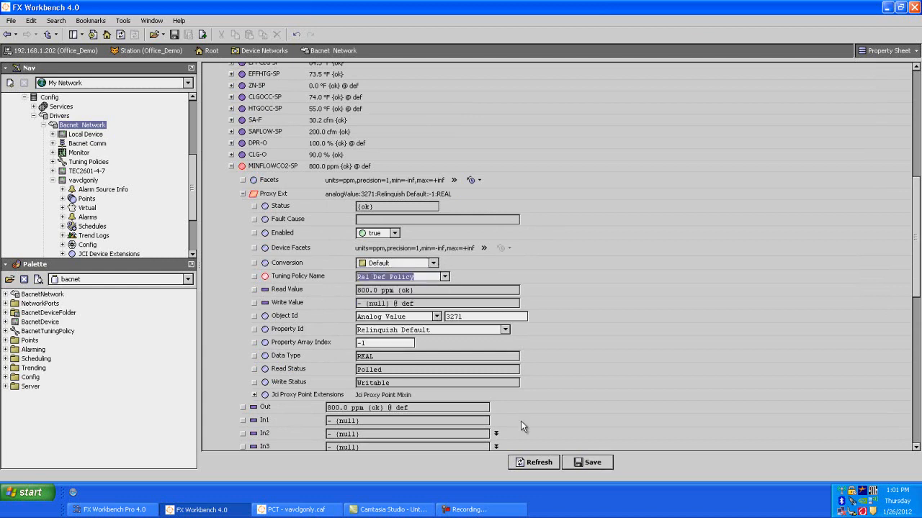
click(589, 466)
click(243, 194)
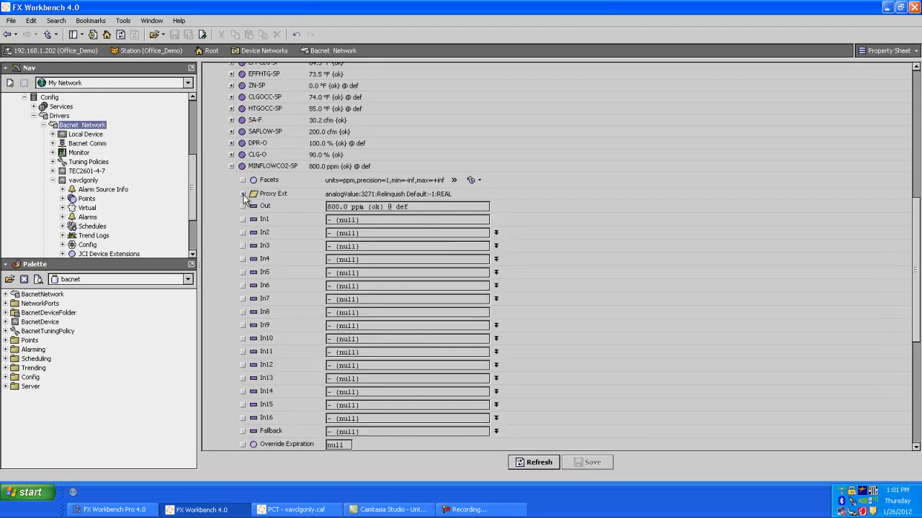
click(231, 166)
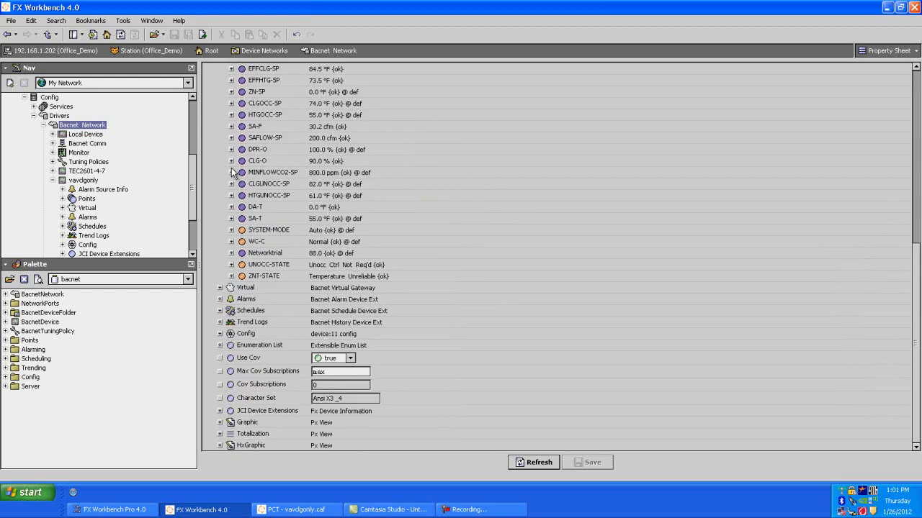
Step: In the vavclgonly device's property sheet, set Update Action Menus to true under JCI Device Extensions and save
click(85, 199)
double_click(85, 199)
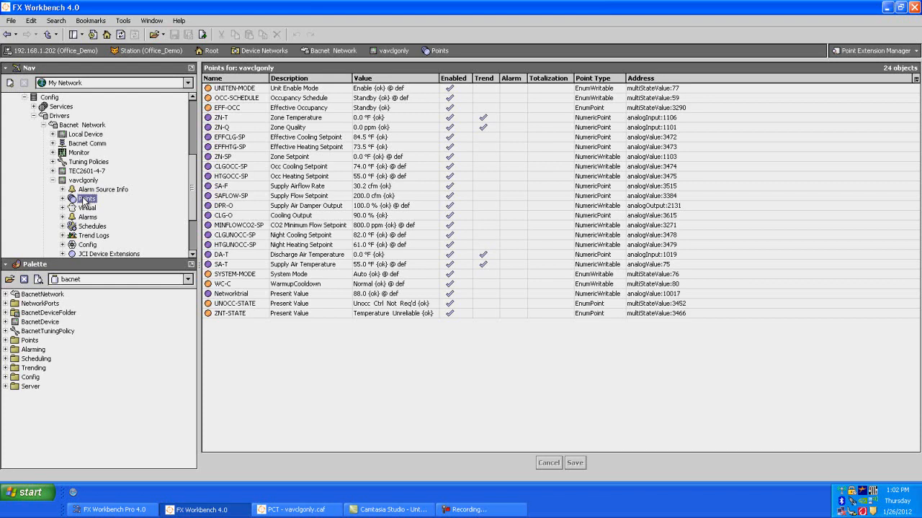
click(53, 180)
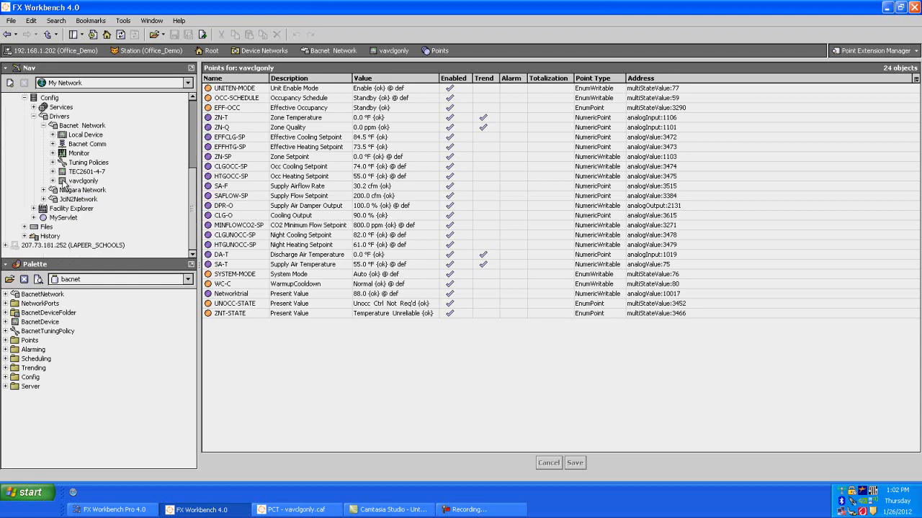
right_click(71, 183)
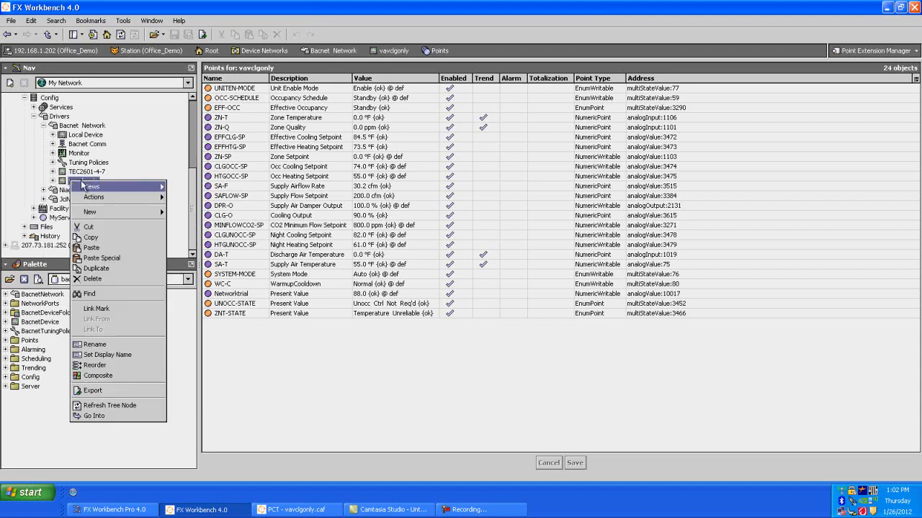
mouse_move(90, 188)
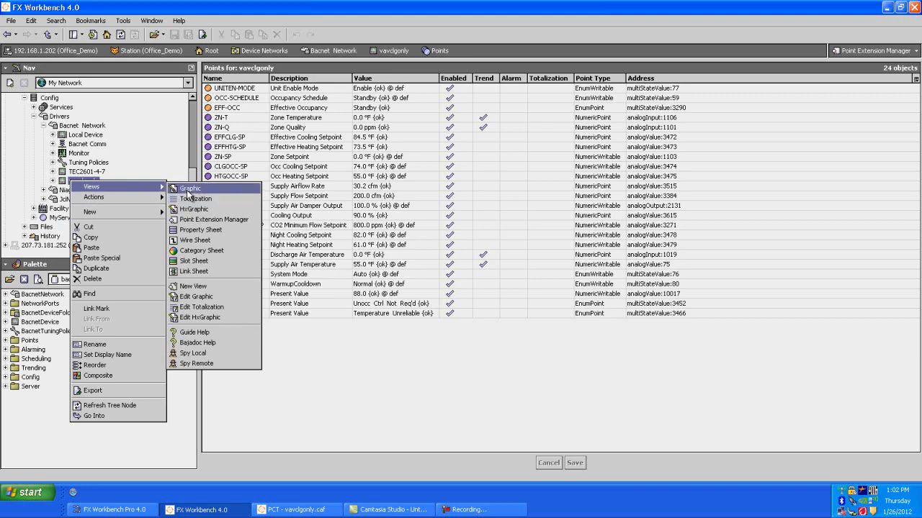
click(200, 230)
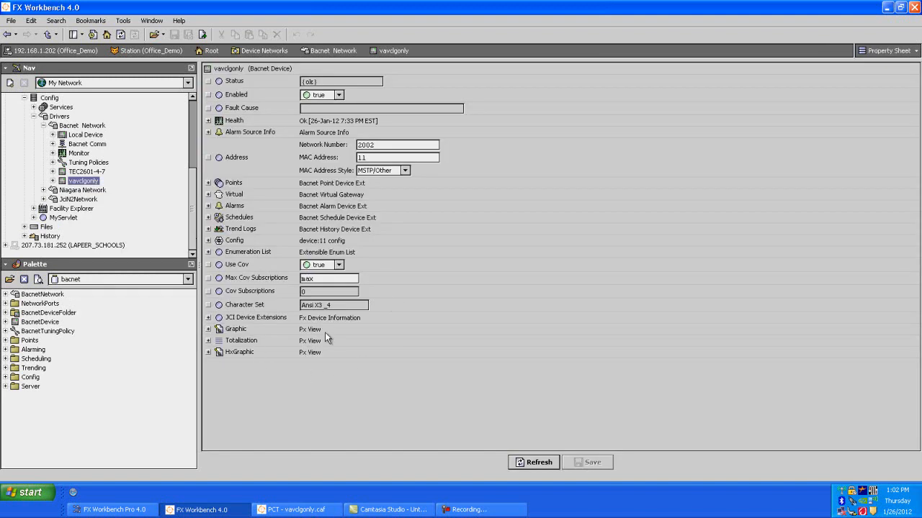
click(208, 318)
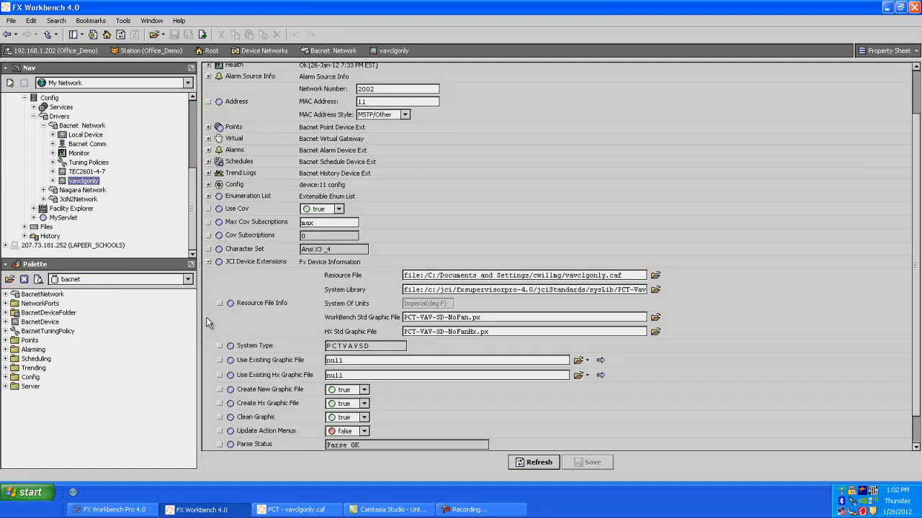
scroll(919, 287, down, 2)
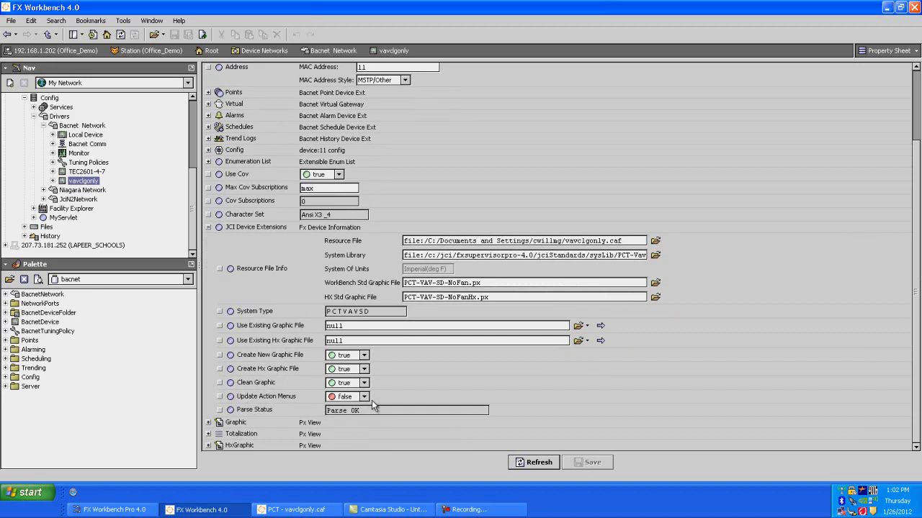
click(364, 397)
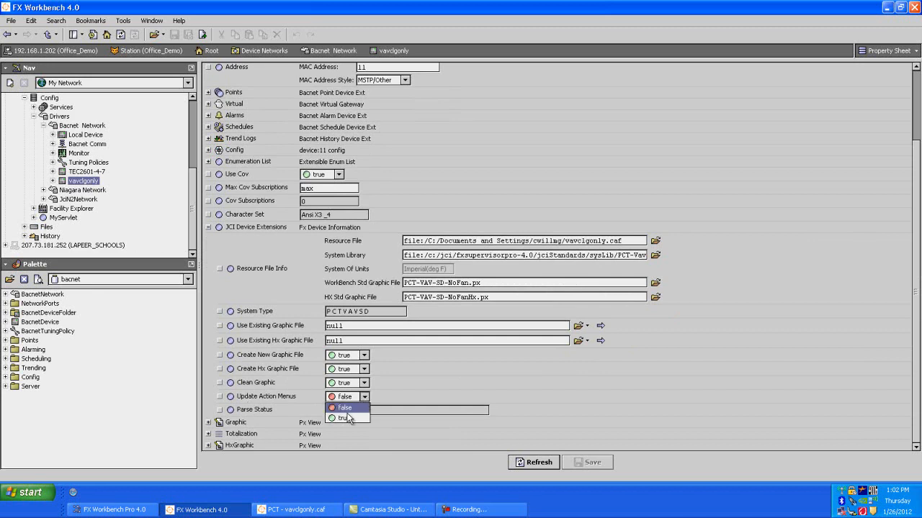
click(340, 412)
click(599, 463)
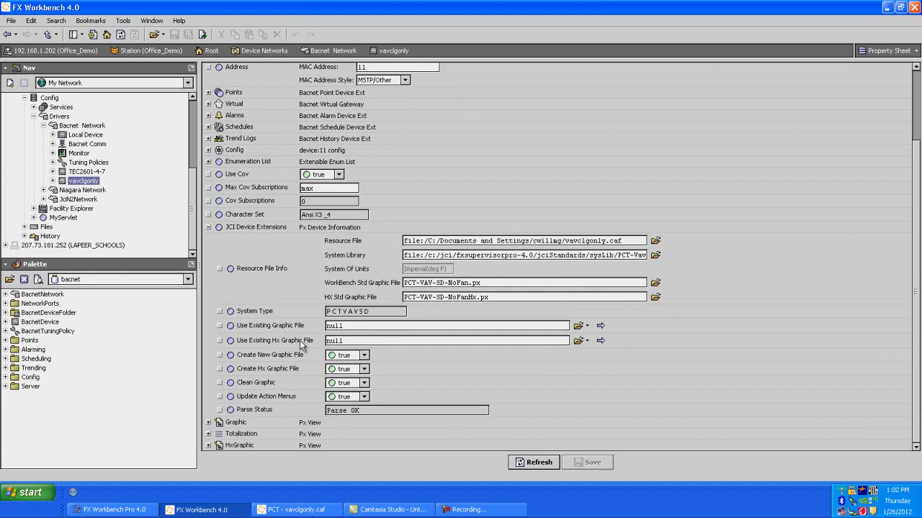
Step: Show the vavclgonly device's points in the Bacnet Point Manager view
click(53, 180)
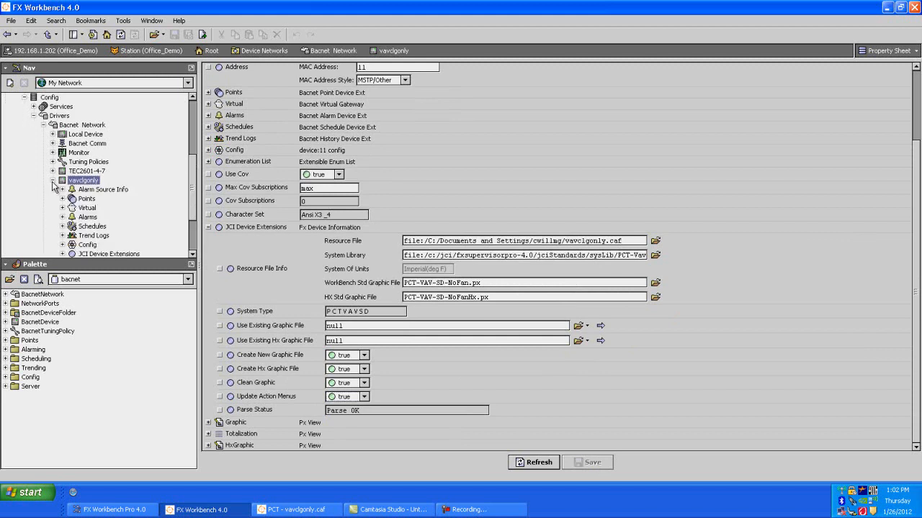
click(83, 198)
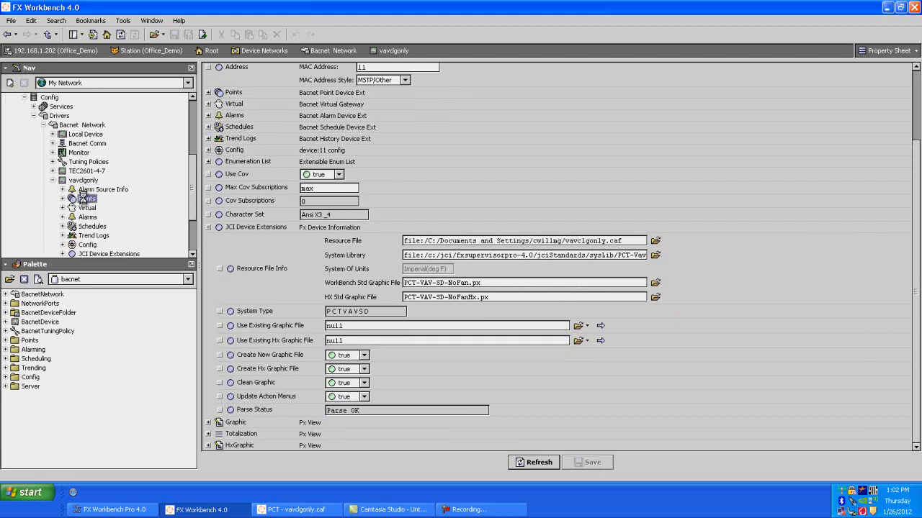
click(917, 51)
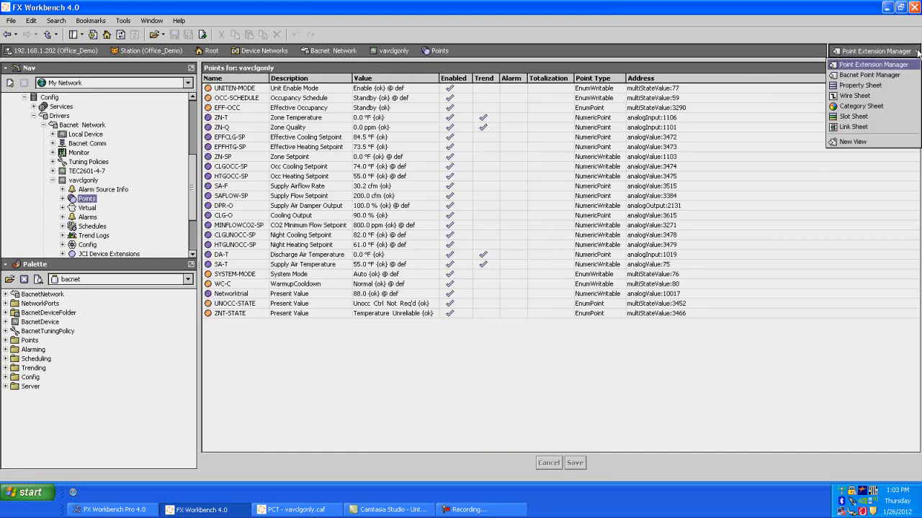
click(891, 84)
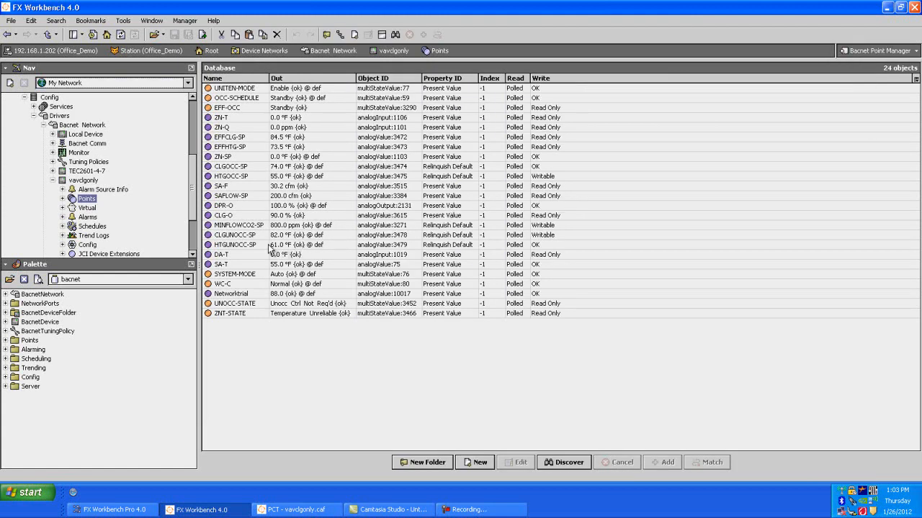
Step: In the HTGUNOCC-SP point's slot sheet, clear the Hidden flag of the set action (Set Fallback)
click(269, 246)
right_click(269, 246)
mouse_move(292, 247)
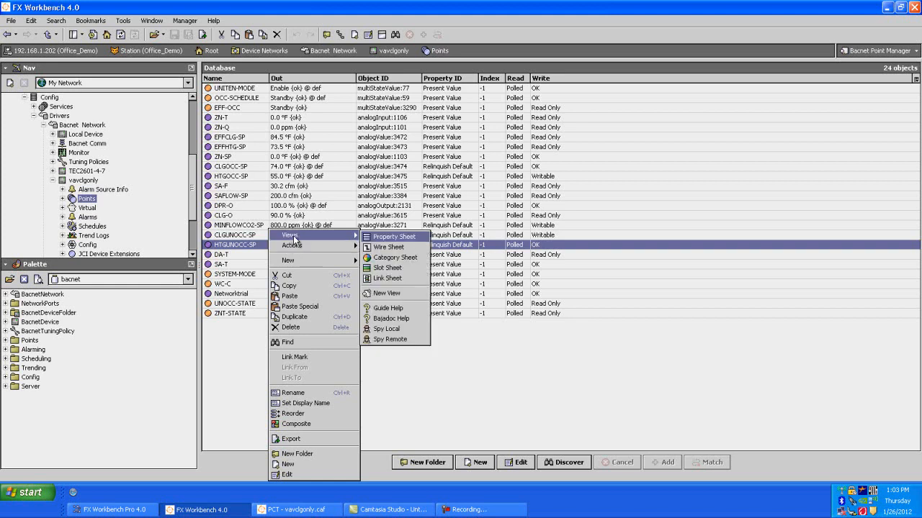
mouse_move(351, 235)
click(395, 269)
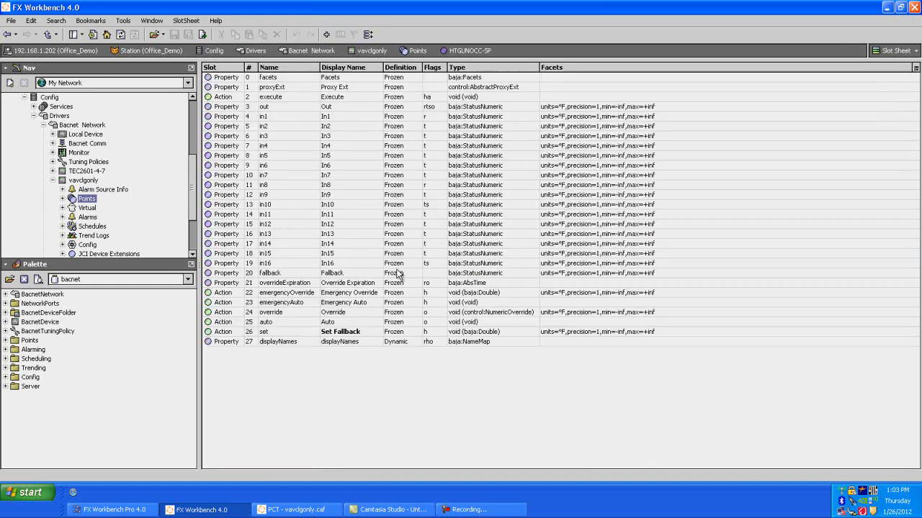
click(300, 333)
right_click(300, 332)
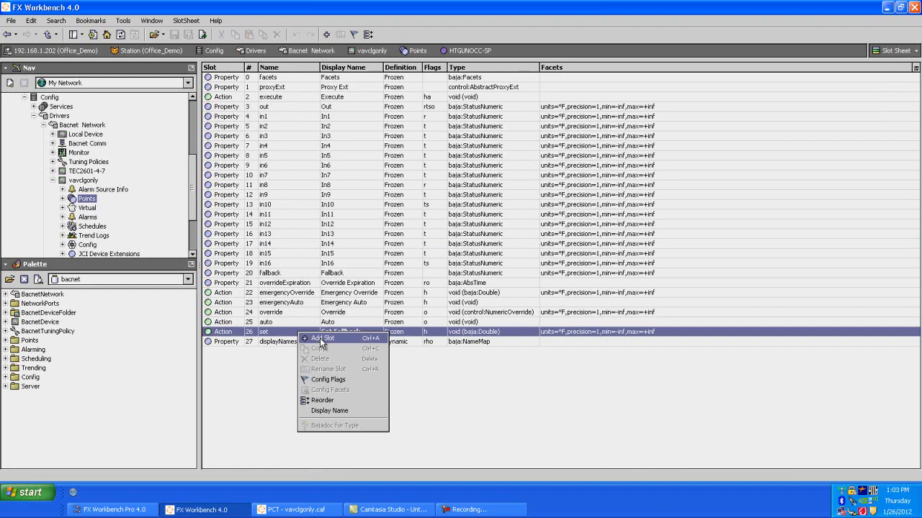
click(328, 379)
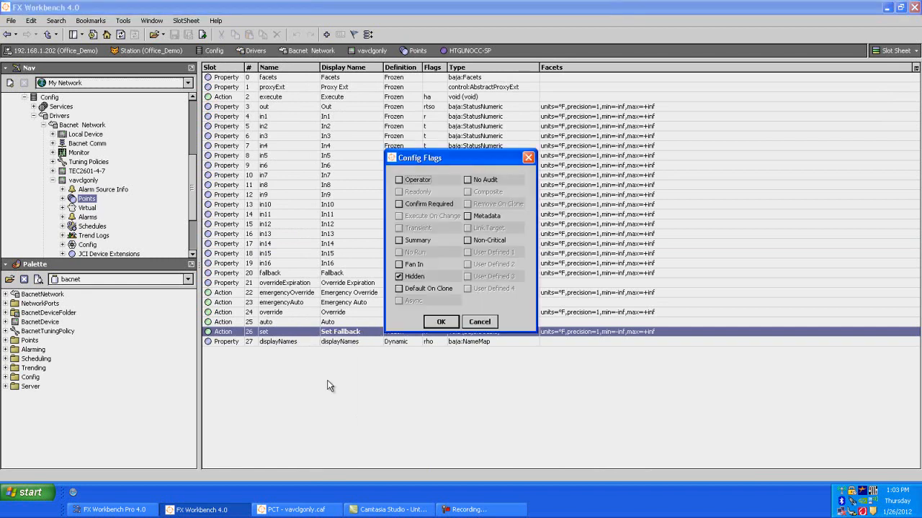
click(399, 276)
click(441, 322)
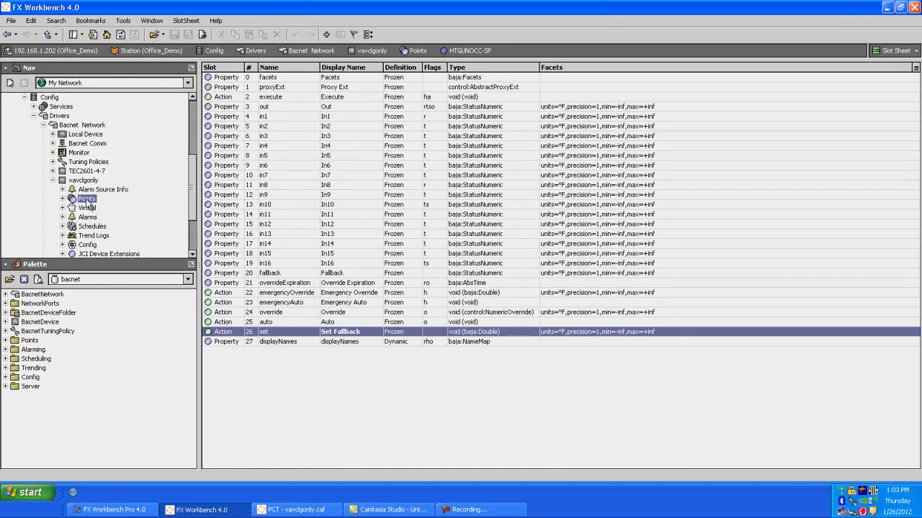
Step: Return to the vavclgonly points list and check the actions offered for the HTGUNOCC-SP point
click(8, 34)
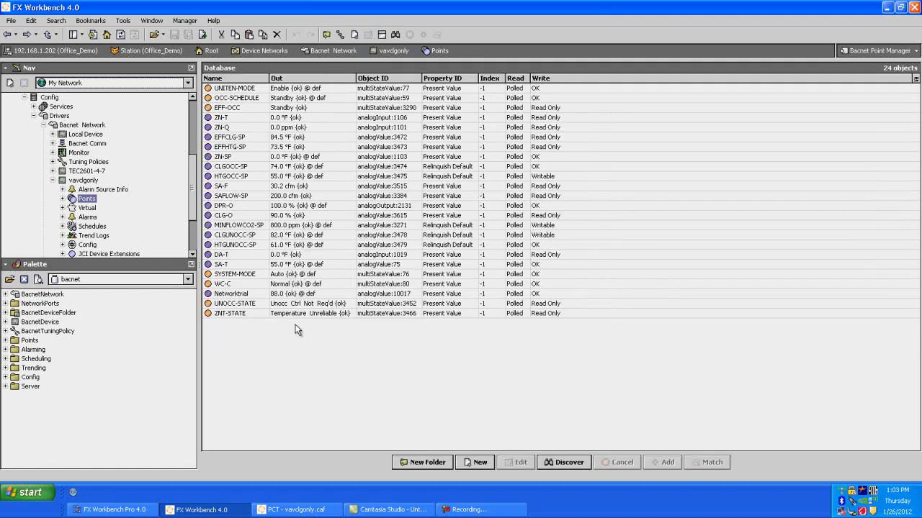
right_click(258, 244)
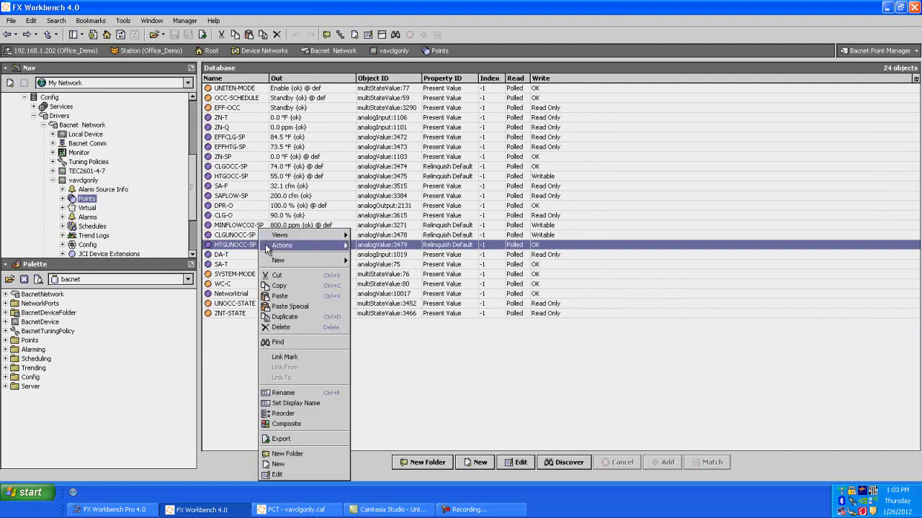